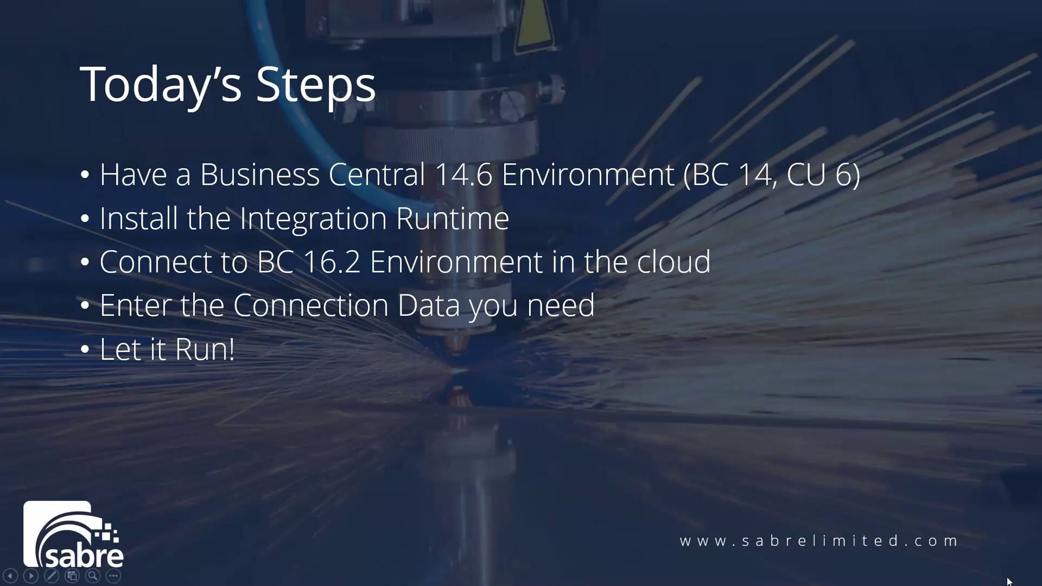
# Step: Switch to the virtual machine's browser and review the blog's step-by-step instructions for migrating Business Central from on-premise to cloud
pyautogui.hotkey('alt', 'Tab')
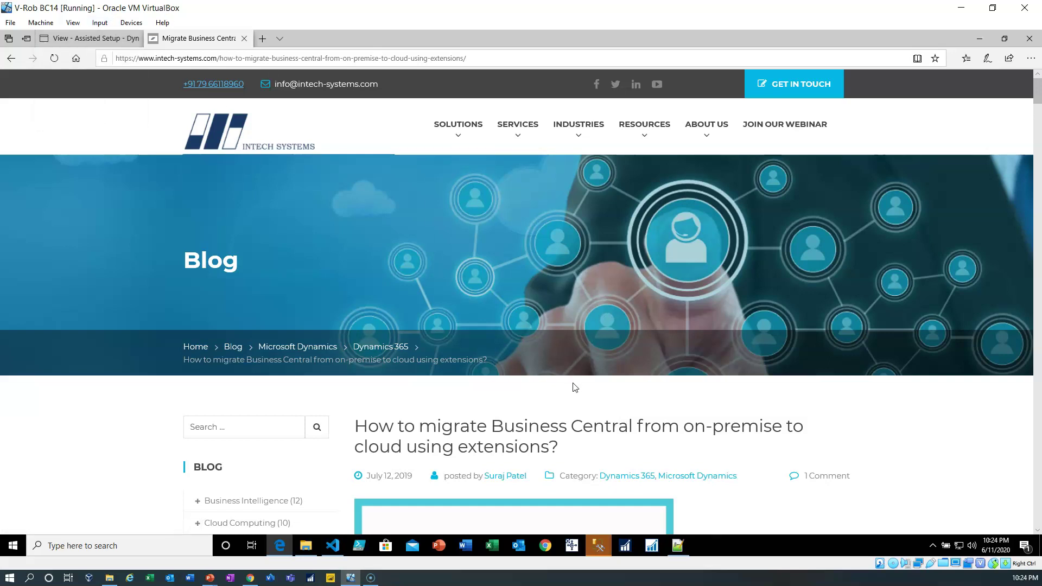
pyautogui.scroll(-3, 575, 387)
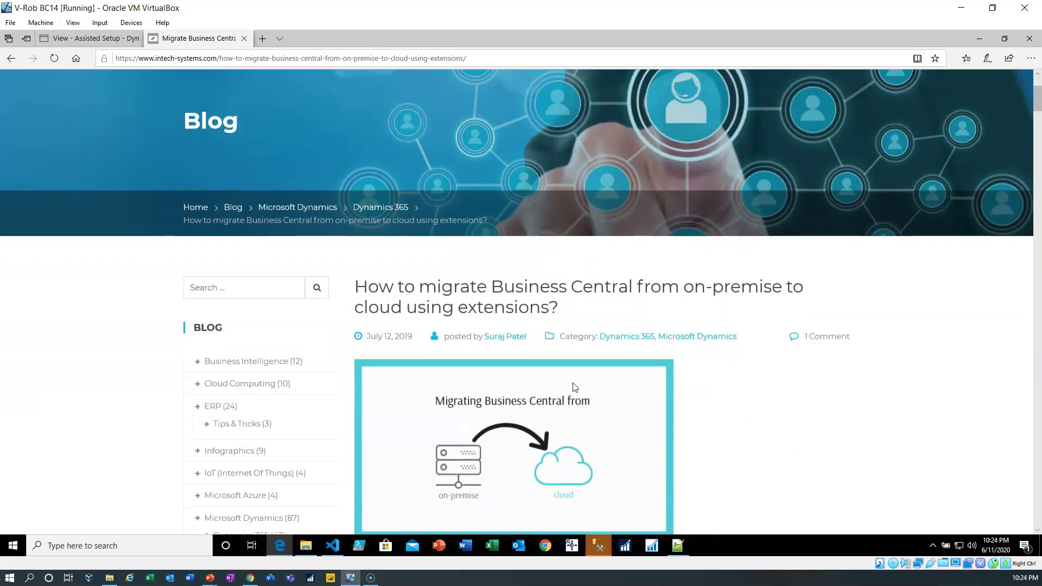
pyautogui.scroll(-3, 575, 387)
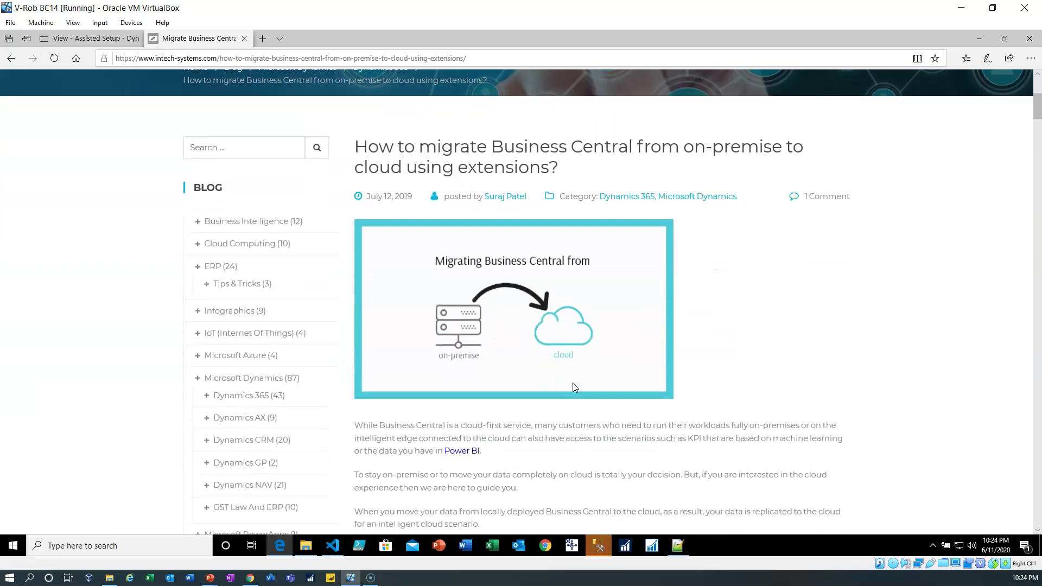
pyautogui.scroll(-15, 573, 383)
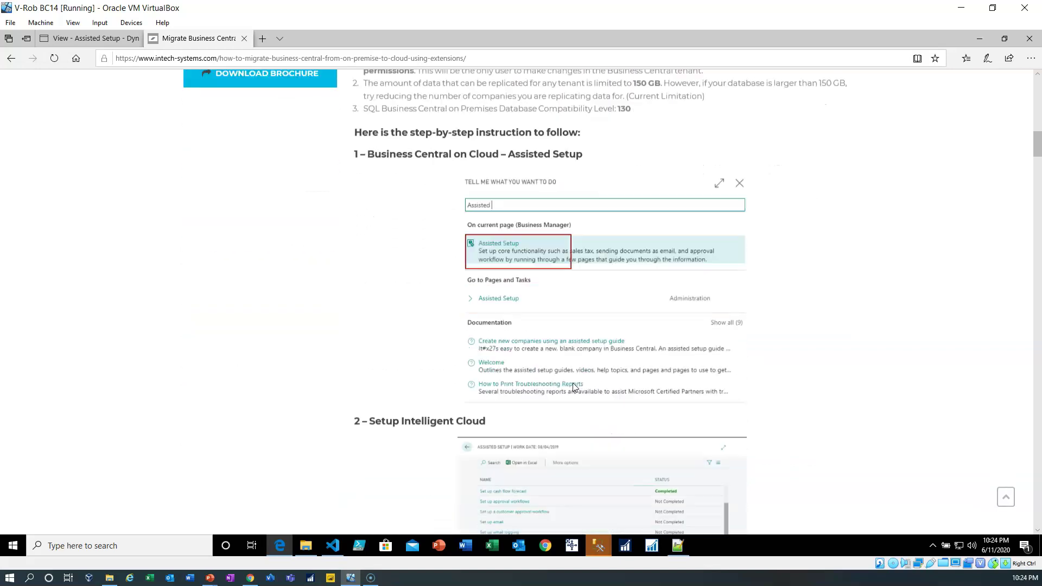
pyautogui.scroll(2, 575, 387)
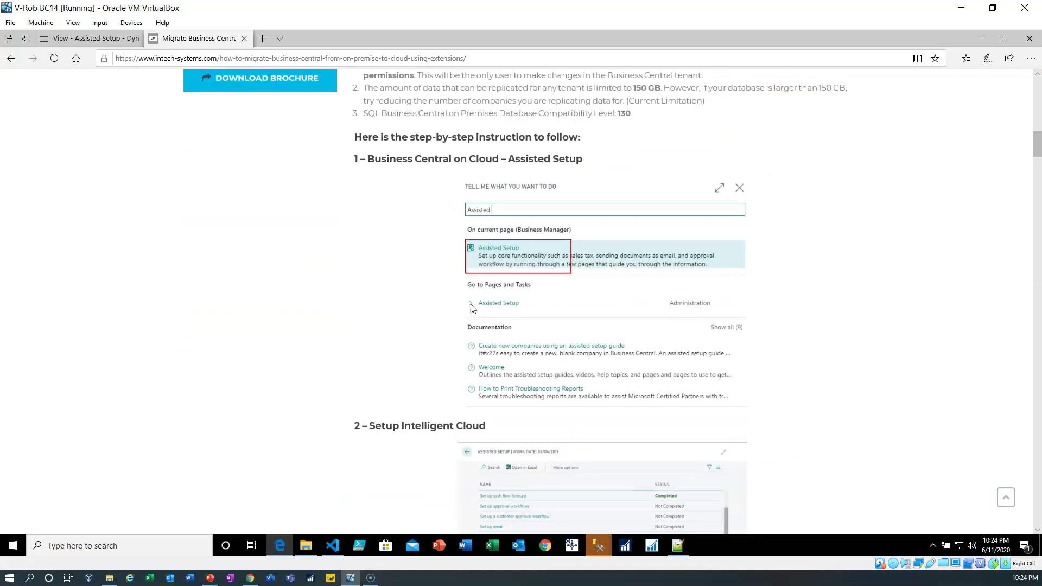
# Step: Run Set up Intelligent Cloud from the on-premises Assisted Setup, accepting the warning and privacy notice, and close the cloud Data Migration Setup it opens
pyautogui.click(109, 38)
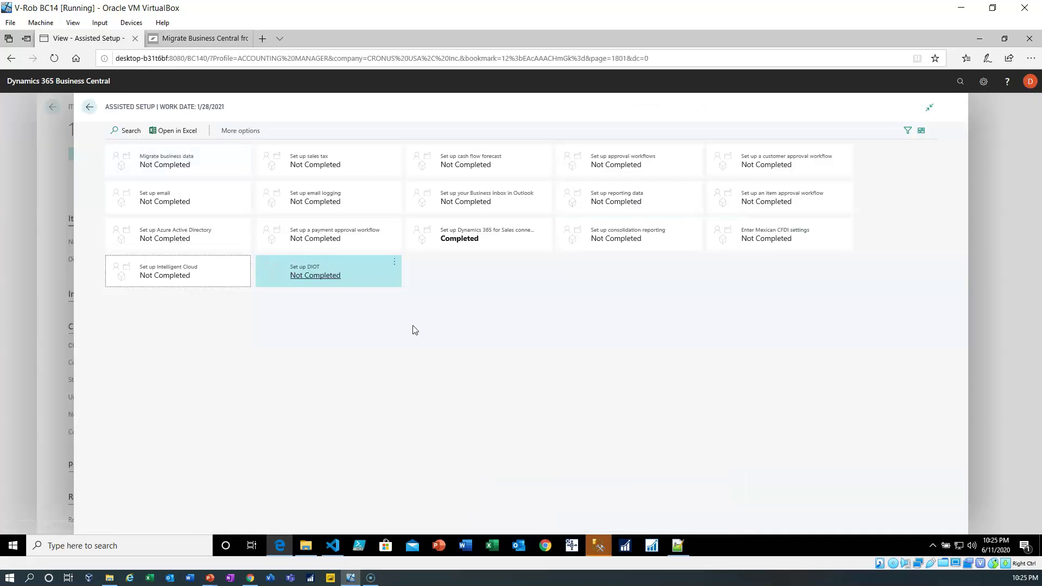
pyautogui.click(173, 281)
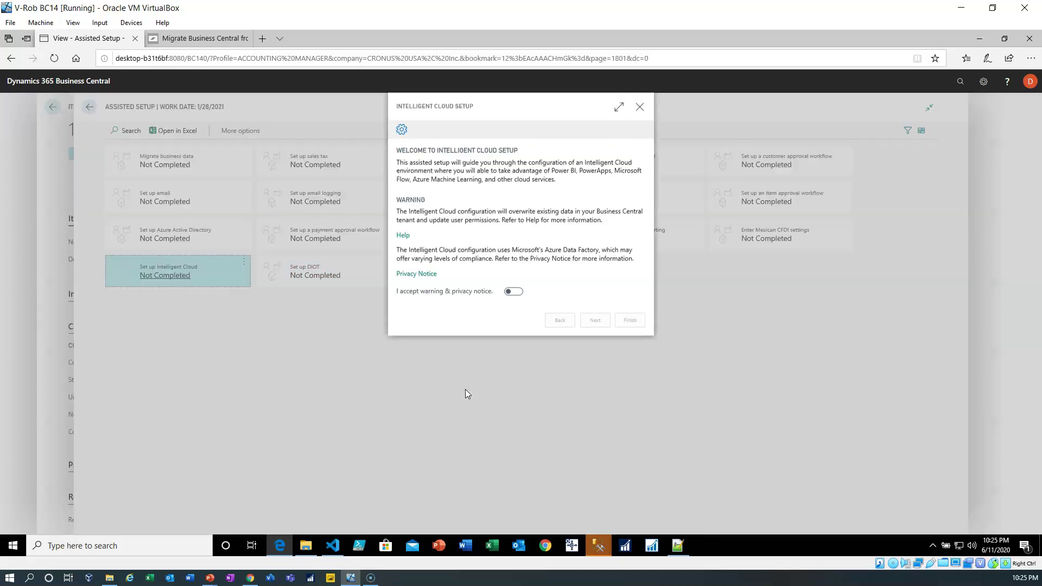
pyautogui.click(512, 291)
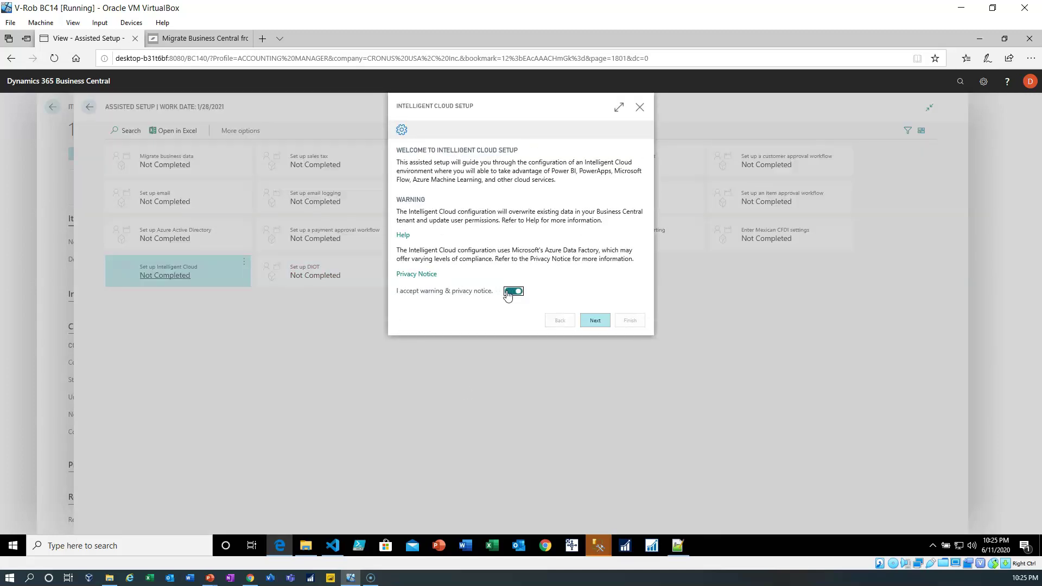
pyautogui.click(596, 323)
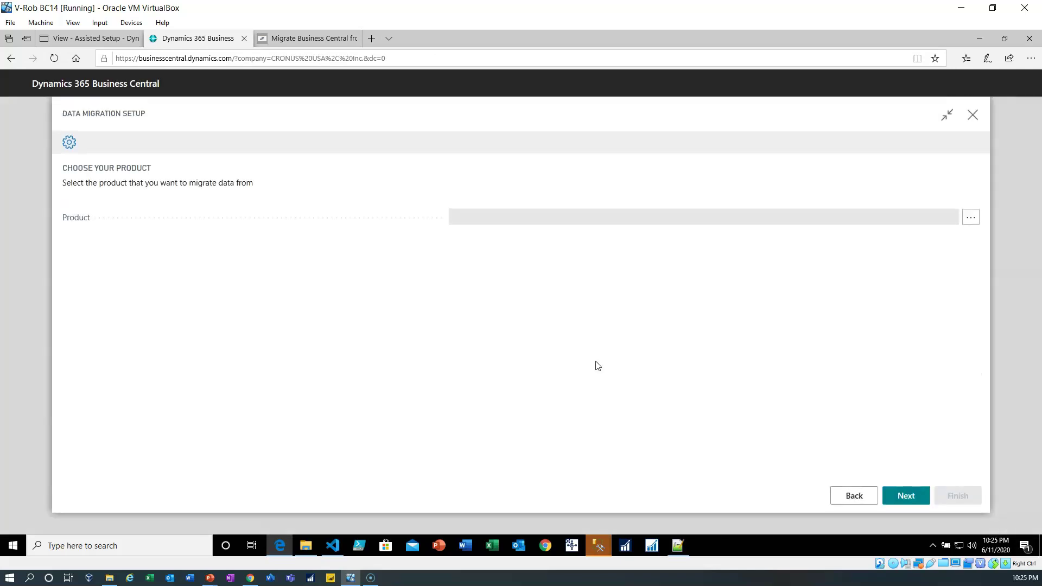
pyautogui.click(973, 115)
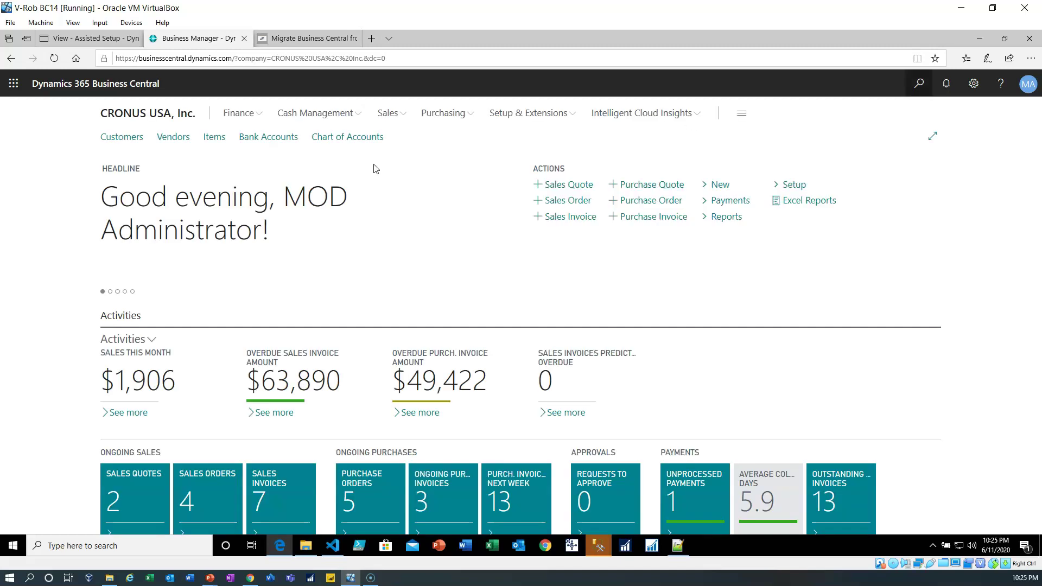
# Step: Find the Sandbox Environment (Preview) page, open the sandbox with the first signed-in administrator account, and leave the production page
pyautogui.hotkey('alt', 'q')
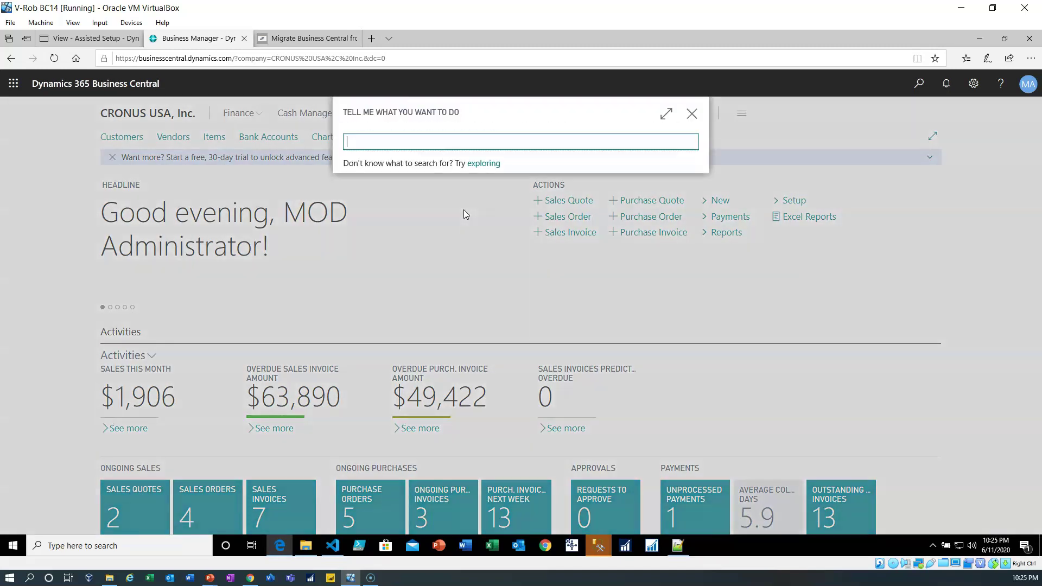
pyautogui.write('sandbox')
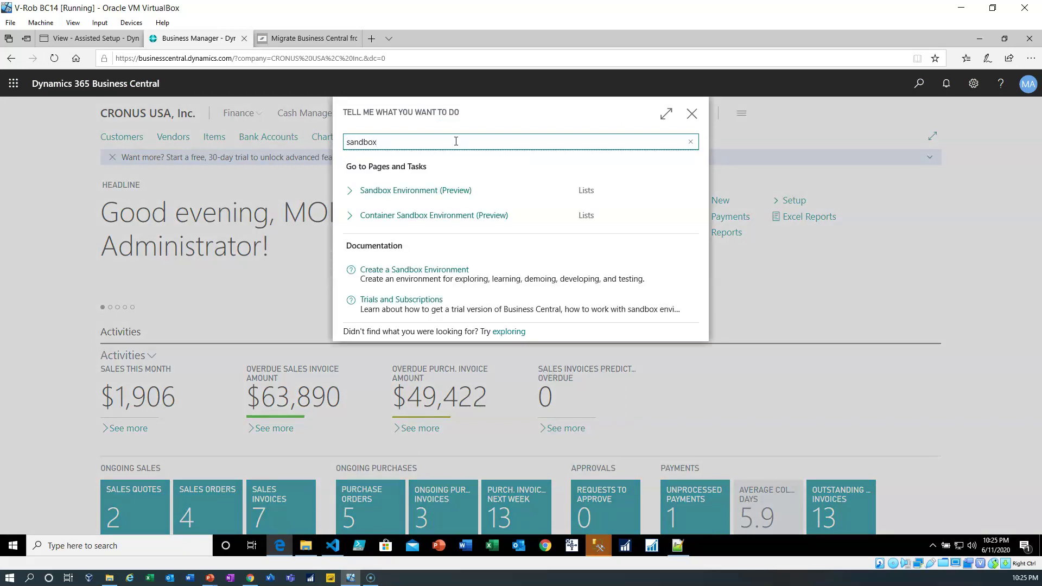
pyautogui.click(418, 191)
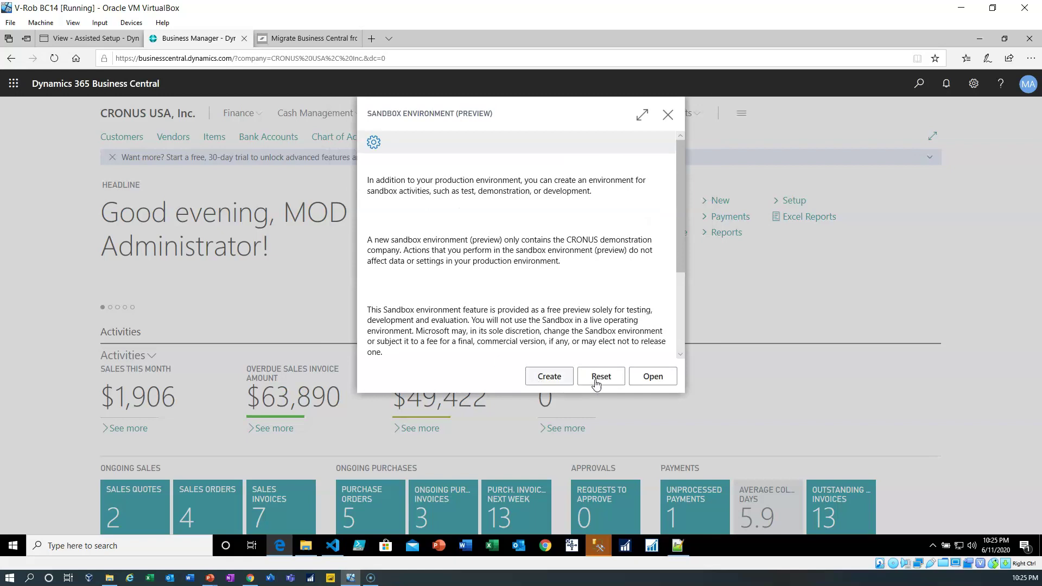
pyautogui.click(665, 380)
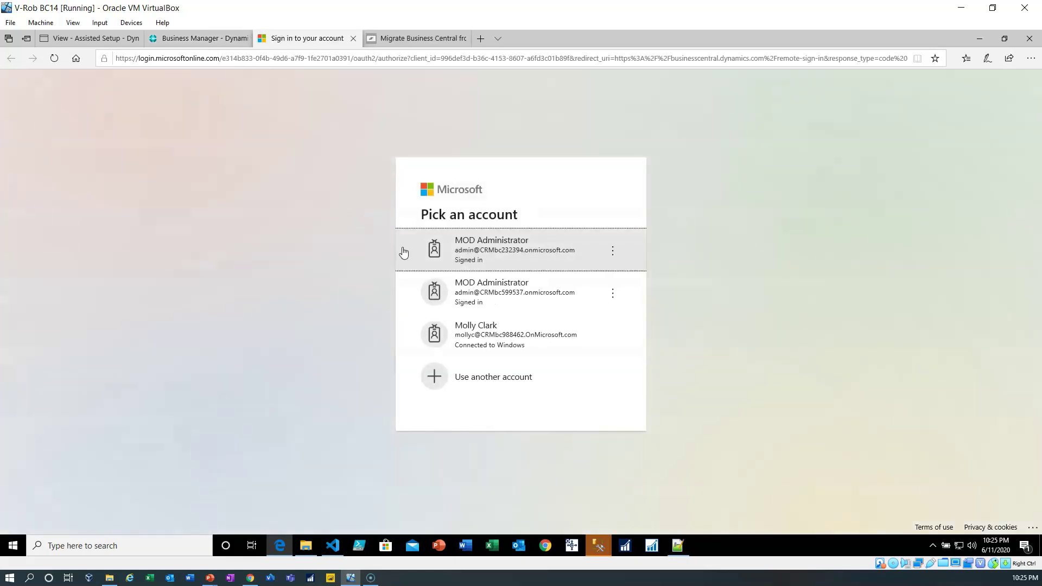
pyautogui.click(455, 253)
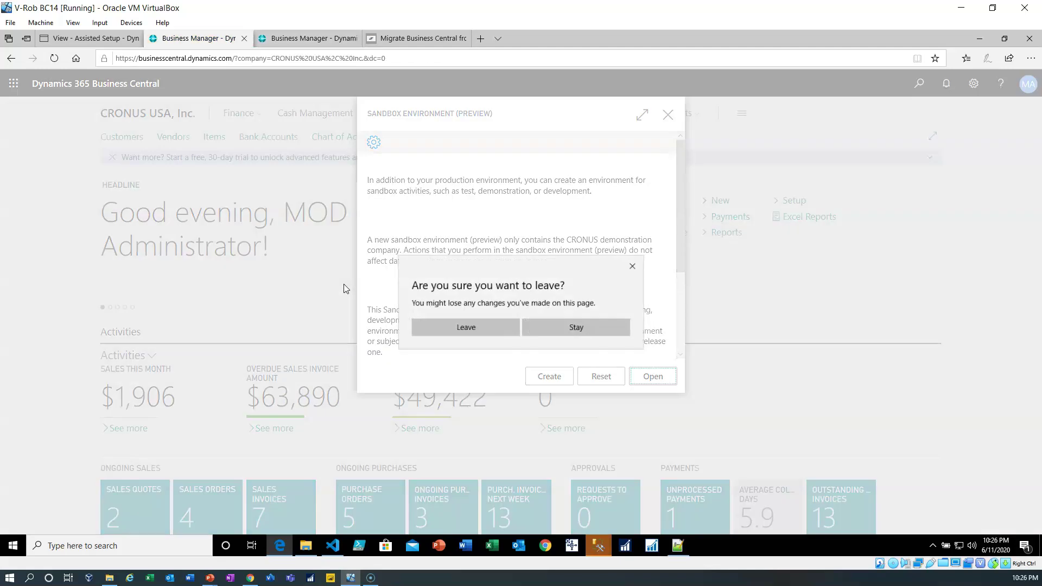
pyautogui.click(461, 324)
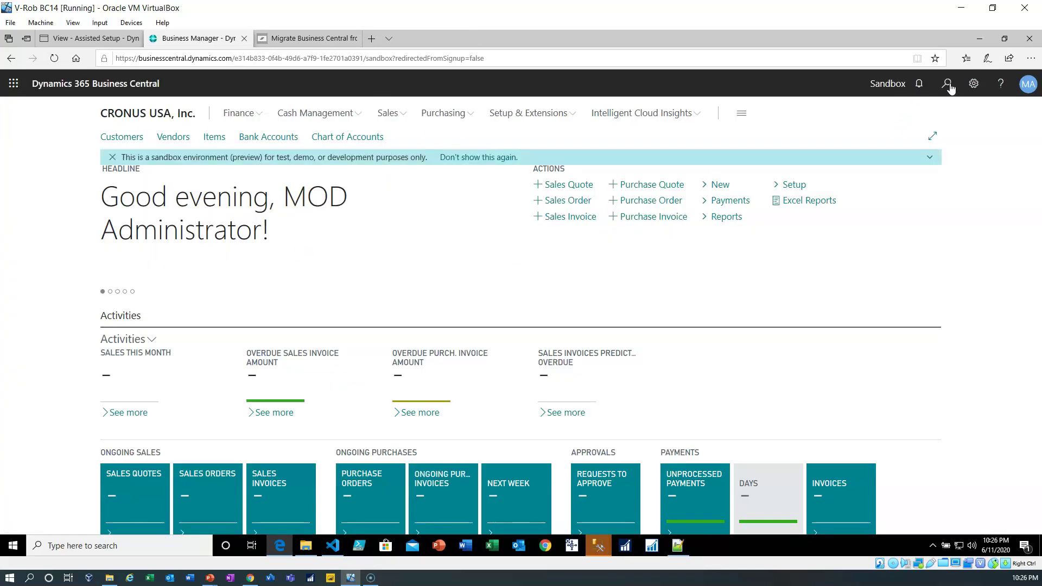
# Step: Find Assisted Setup in the sandbox and start the Set up Cloud Migration guide under Get ready for business
pyautogui.click(946, 85)
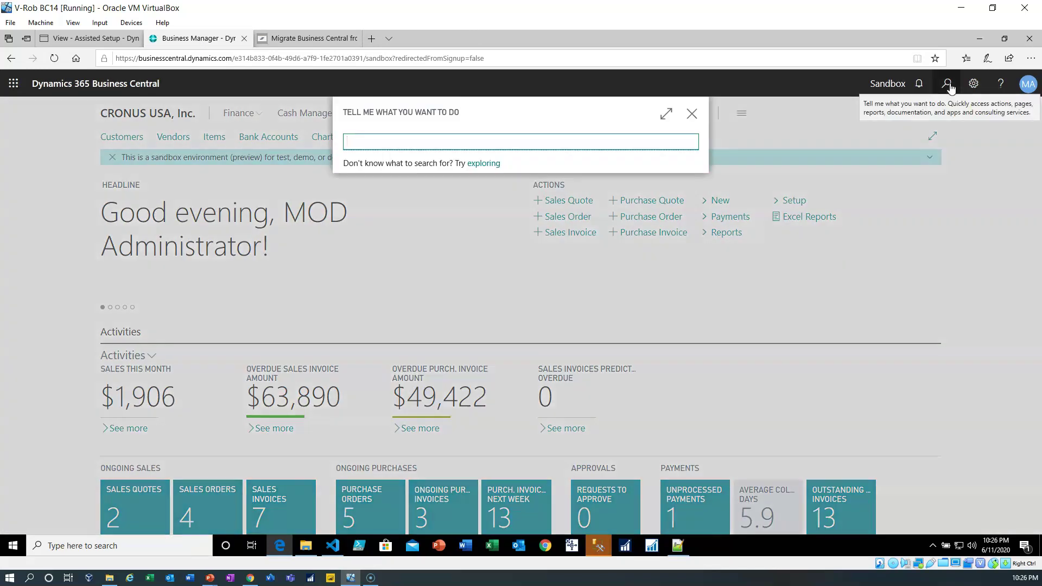
pyautogui.write('assist')
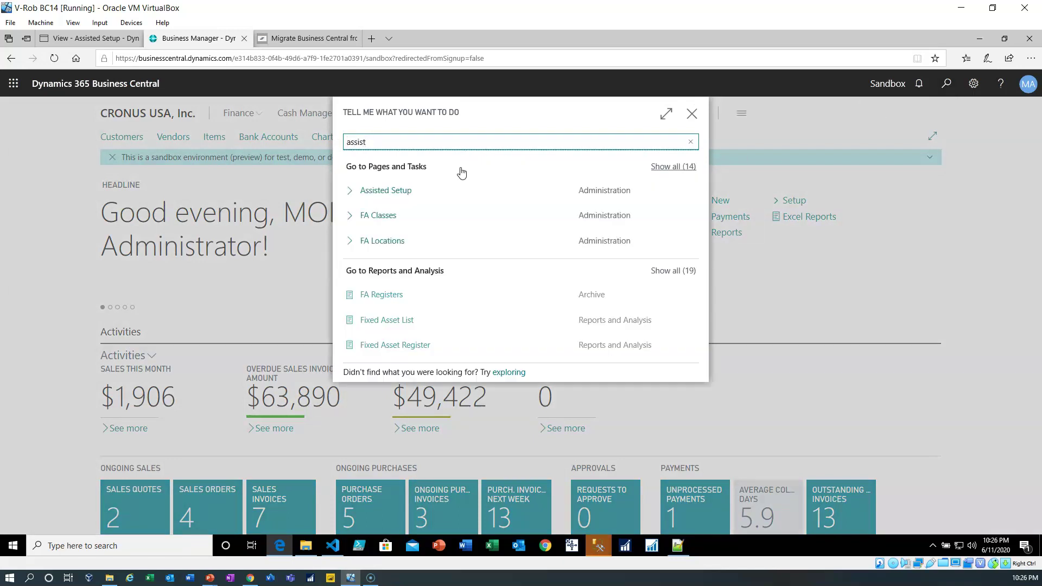
pyautogui.click(399, 191)
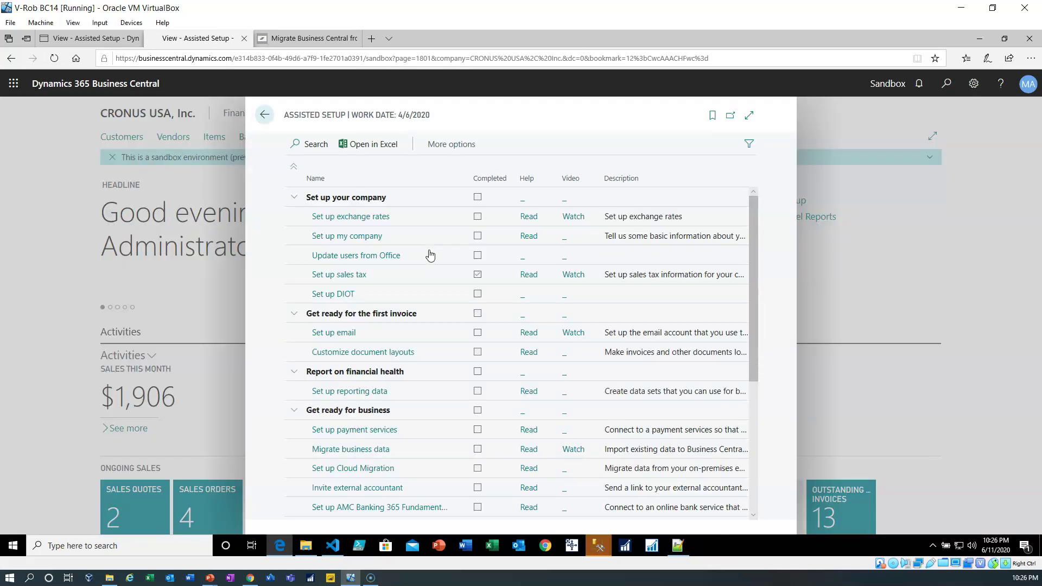
pyautogui.scroll(-1, 418, 317)
pyautogui.scroll(-2, 418, 316)
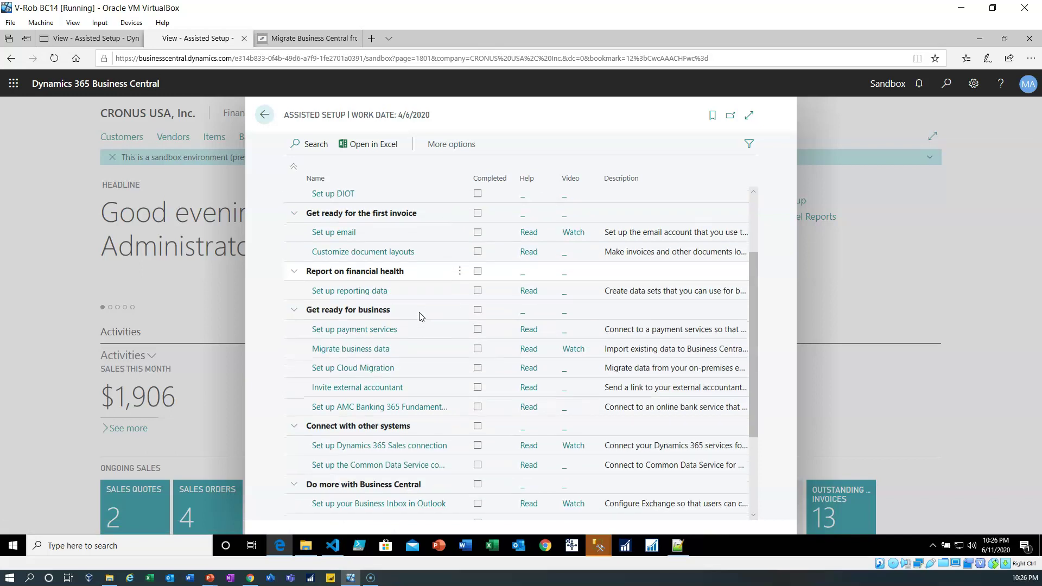
pyautogui.scroll(-1, 420, 317)
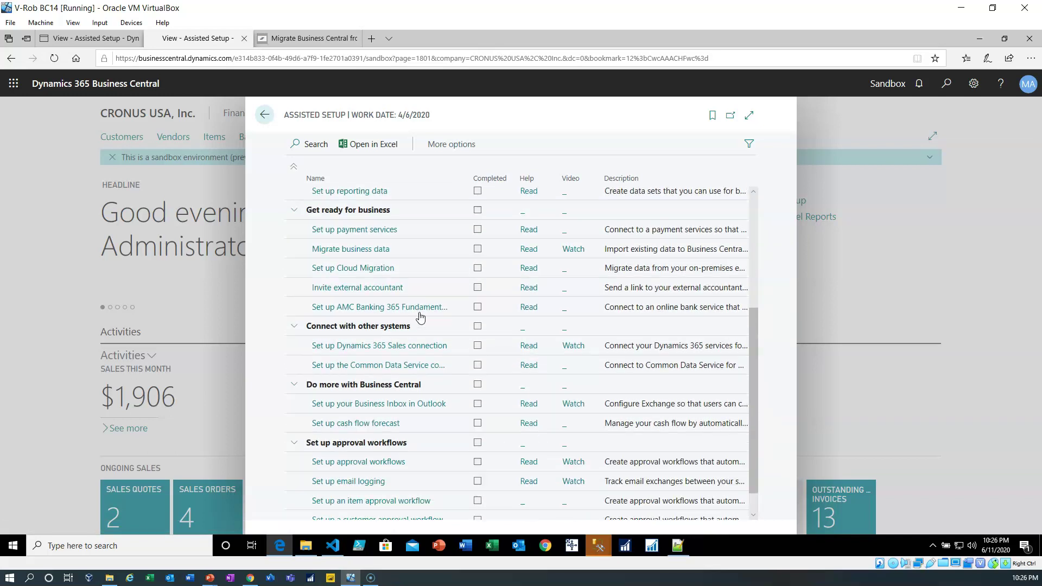
pyautogui.scroll(-1, 421, 318)
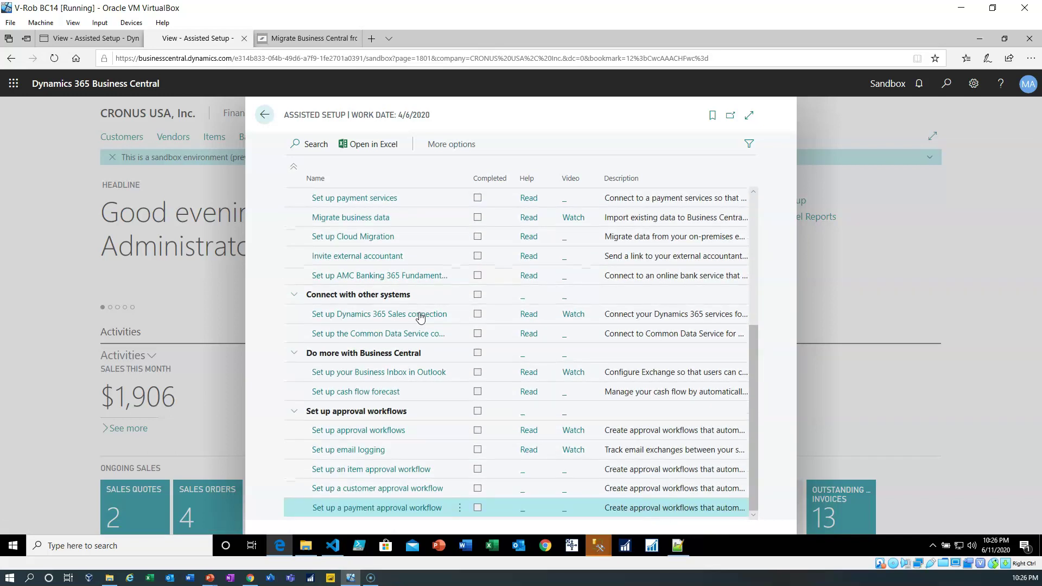
pyautogui.click(393, 241)
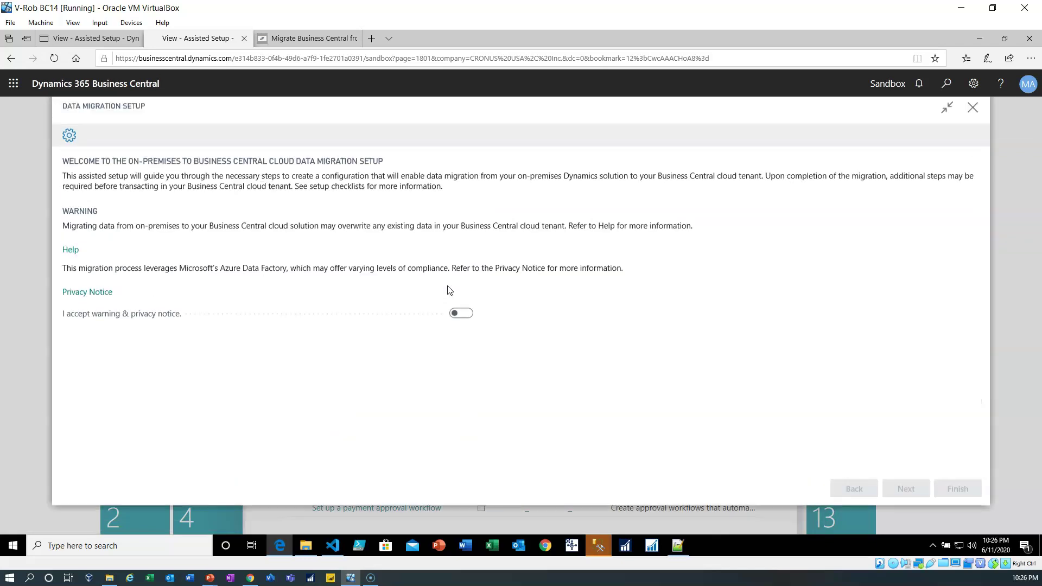
# Step: Accept the migration warning and privacy notice, and choose Dynamics 365 Business Central (Previous Version) as the product to migrate from
pyautogui.click(457, 322)
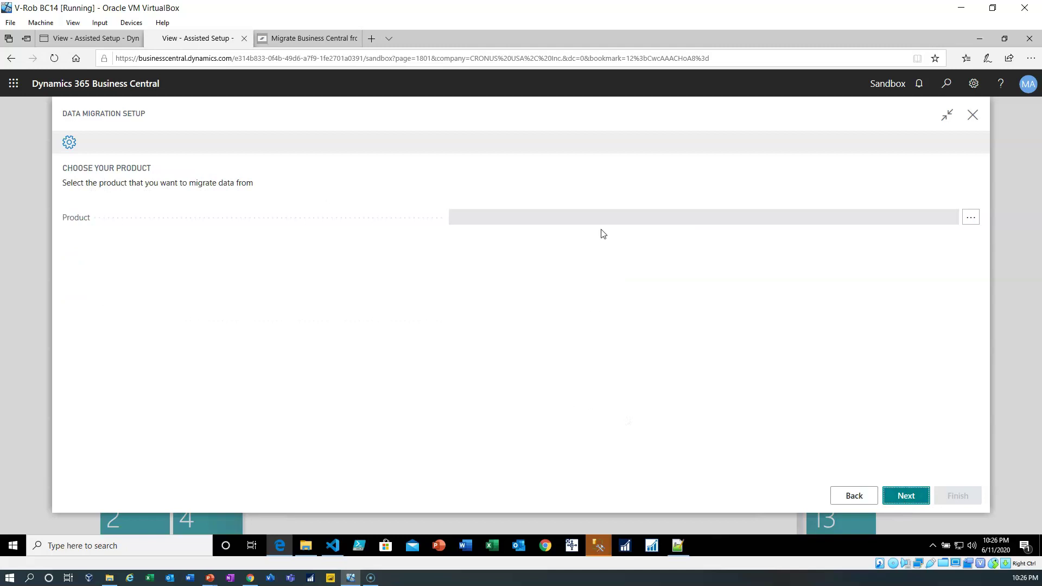
pyautogui.click(970, 219)
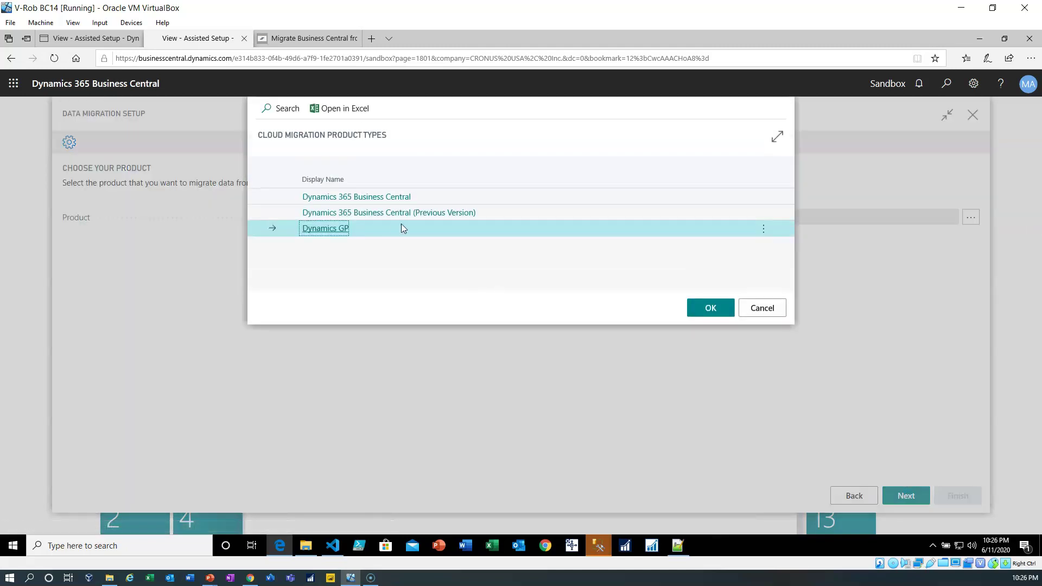
pyautogui.click(396, 213)
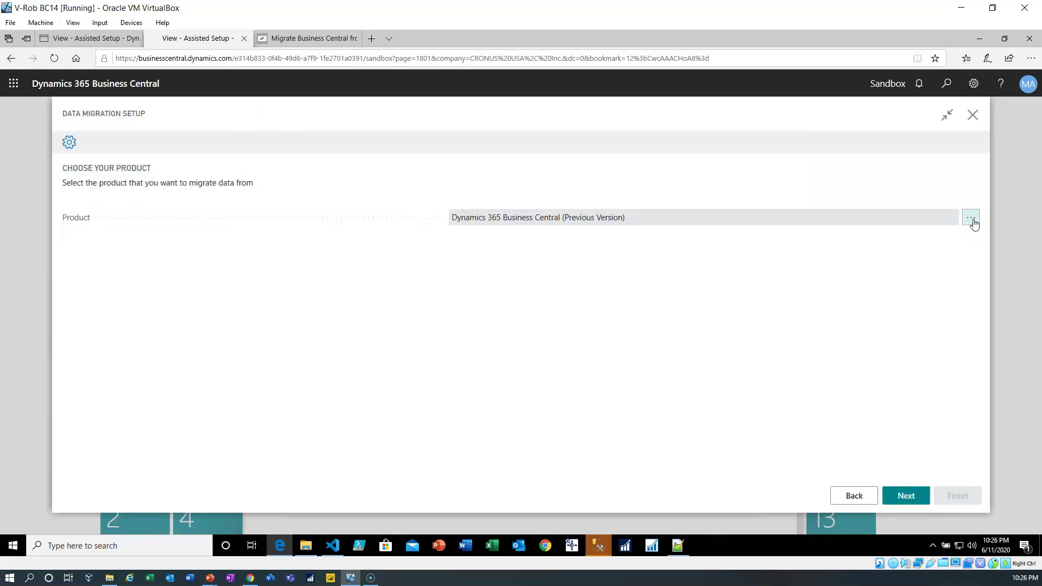
pyautogui.click(970, 218)
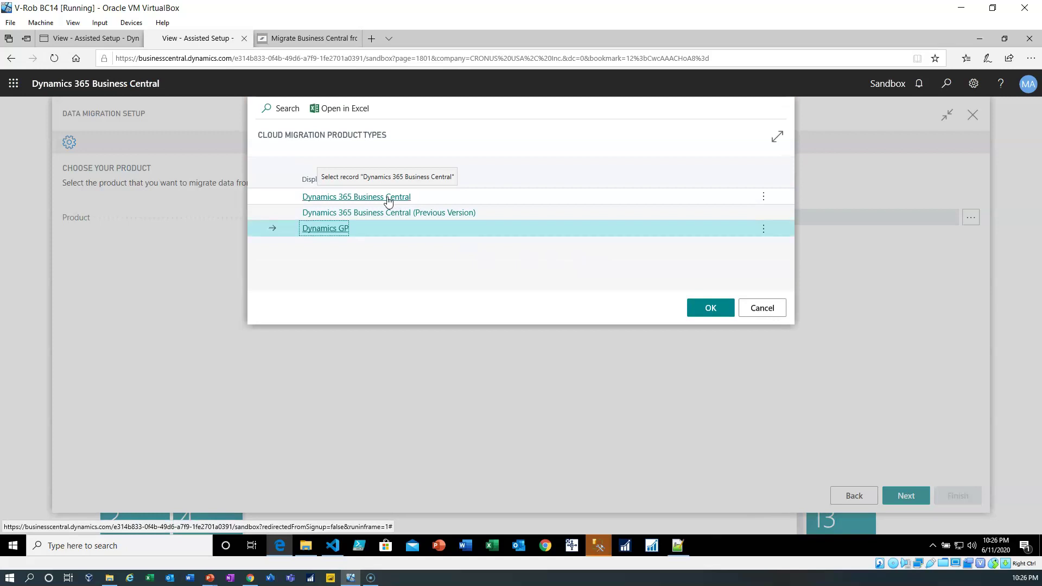
pyautogui.click(724, 307)
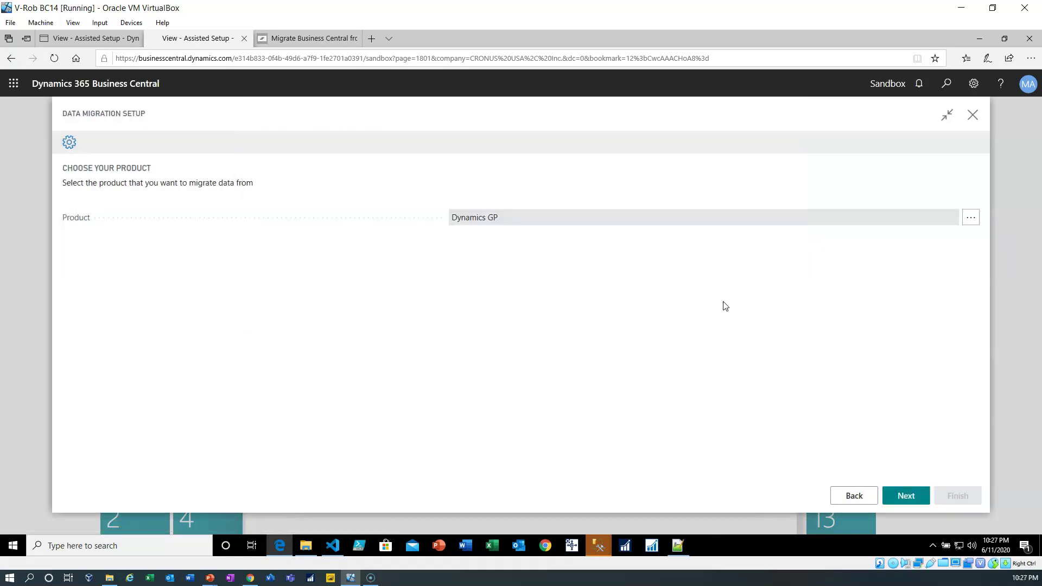
pyautogui.click(970, 218)
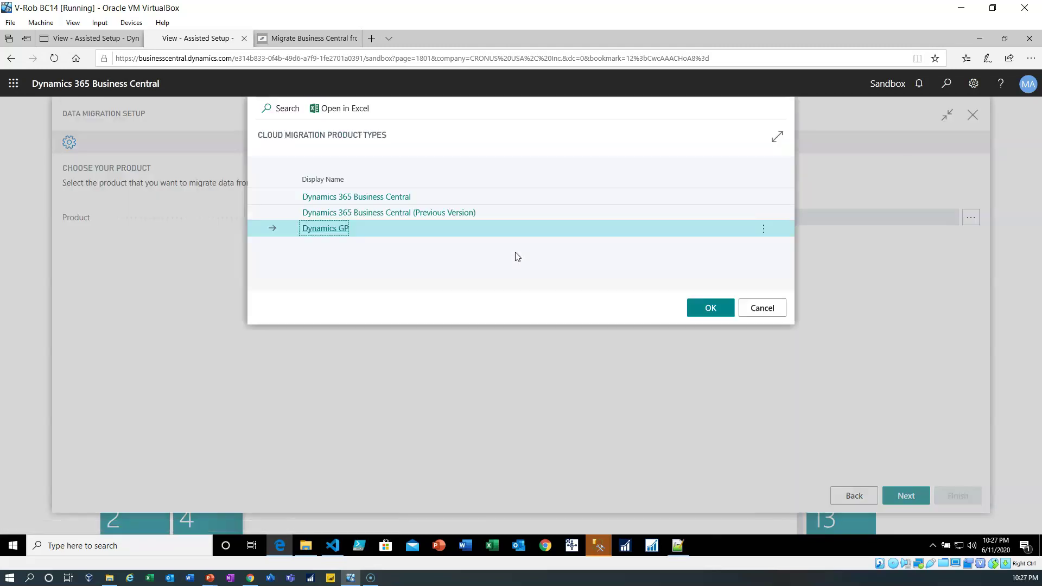
pyautogui.doubleClick(393, 212)
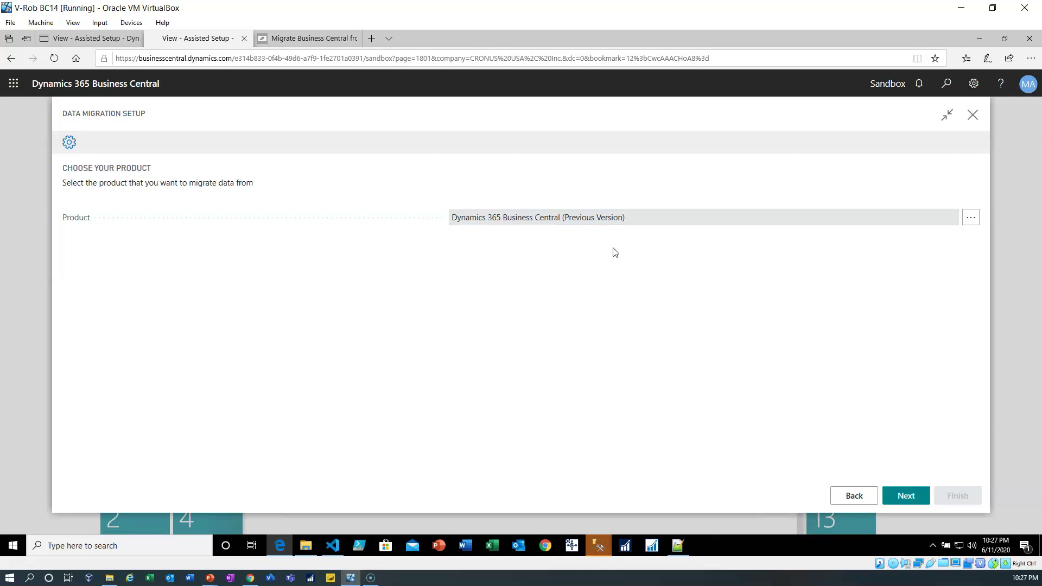
# Step: Copy the connection string from New Text Document.udl in Notepad++ into SQL Connection String, leave Integration Runtime Name empty, and continue to the instructions
pyautogui.click(904, 496)
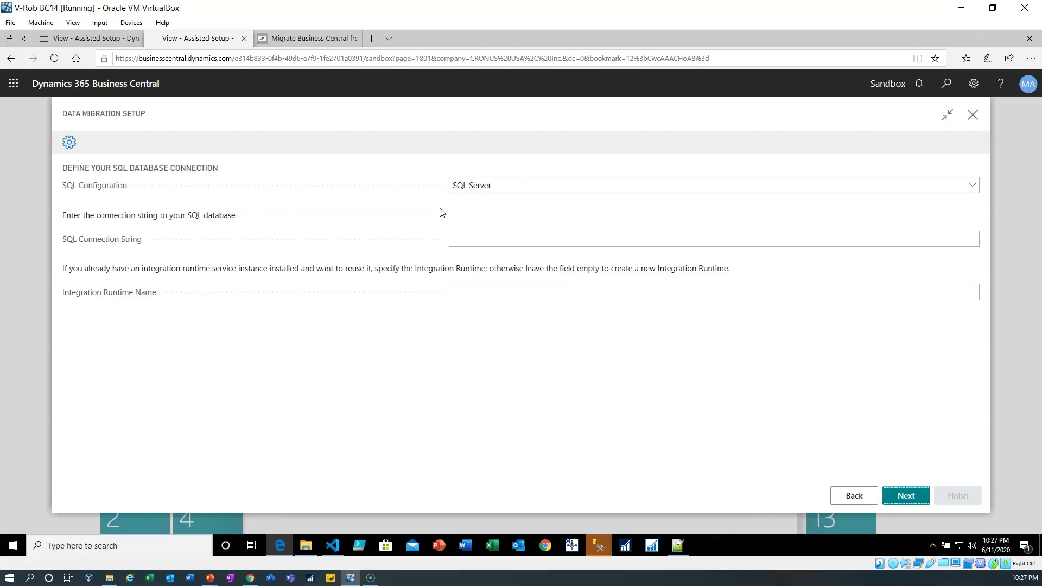
pyautogui.click(475, 242)
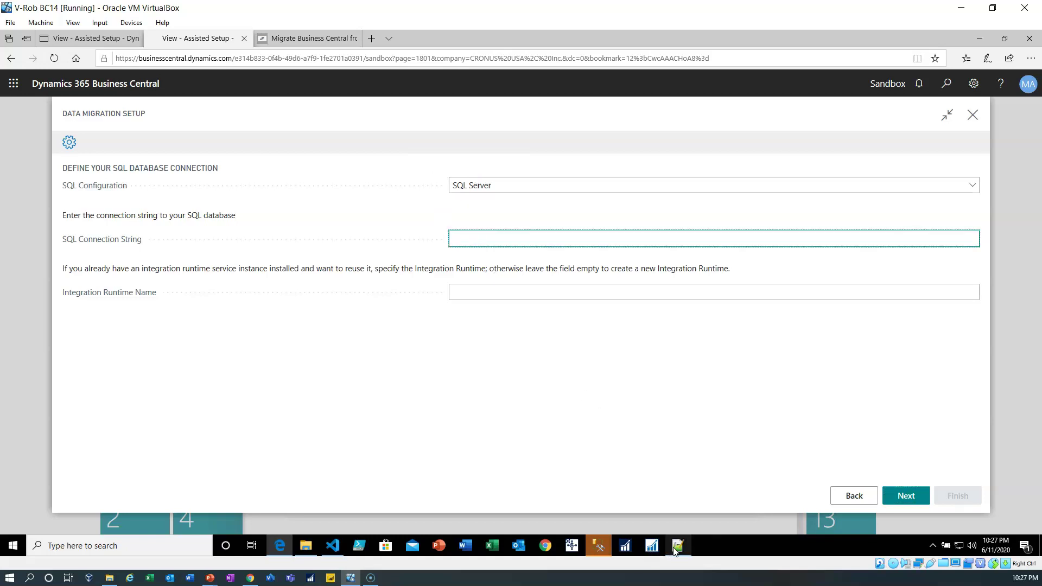
pyautogui.moveTo(675, 550)
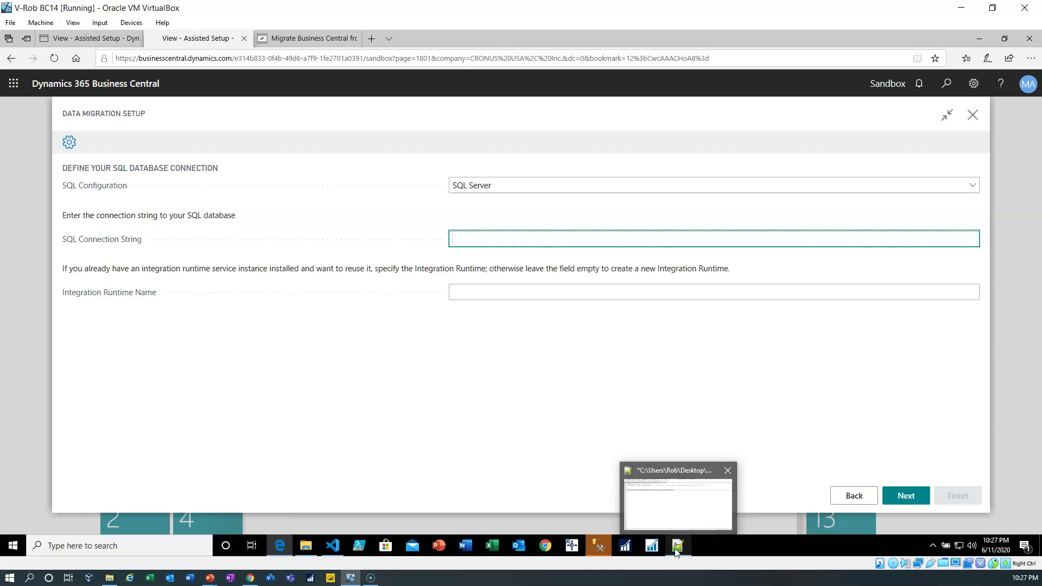
pyautogui.click(677, 549)
pyautogui.press('End')
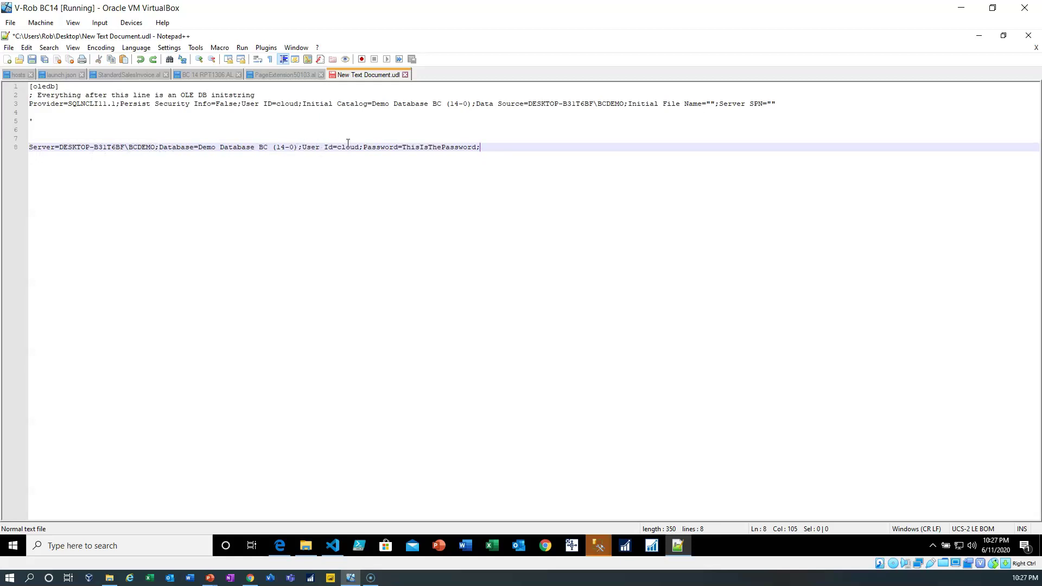
pyautogui.moveTo(359, 148); pyautogui.dragTo(302, 151)
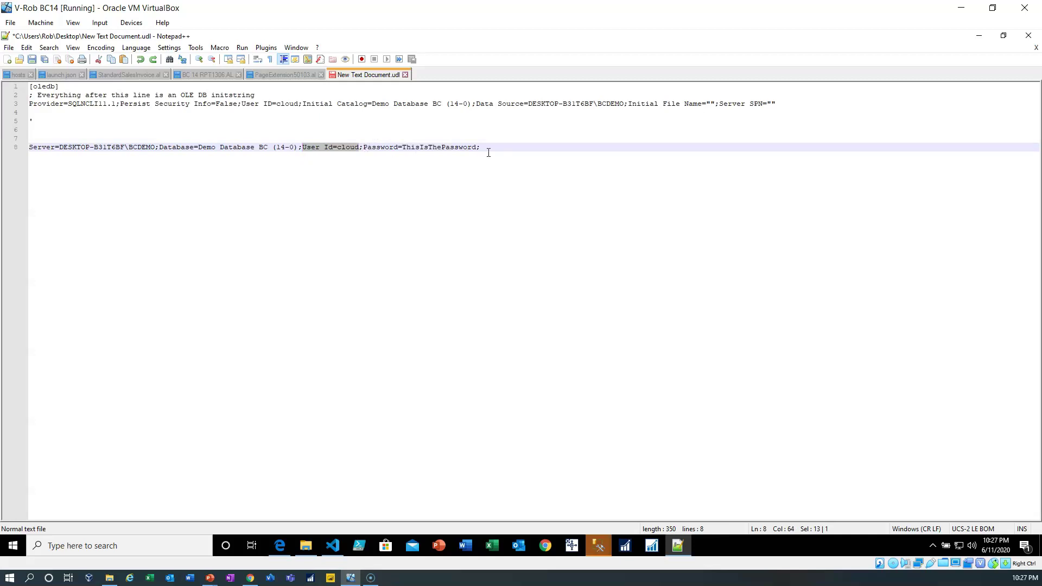
pyautogui.moveTo(496, 148); pyautogui.dragTo(24, 150)
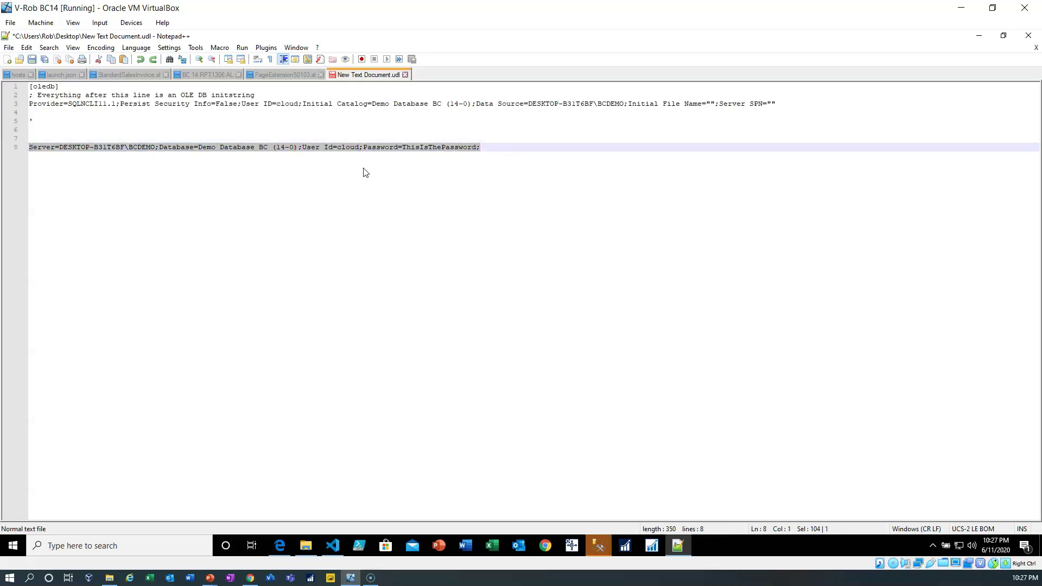
pyautogui.click(978, 36)
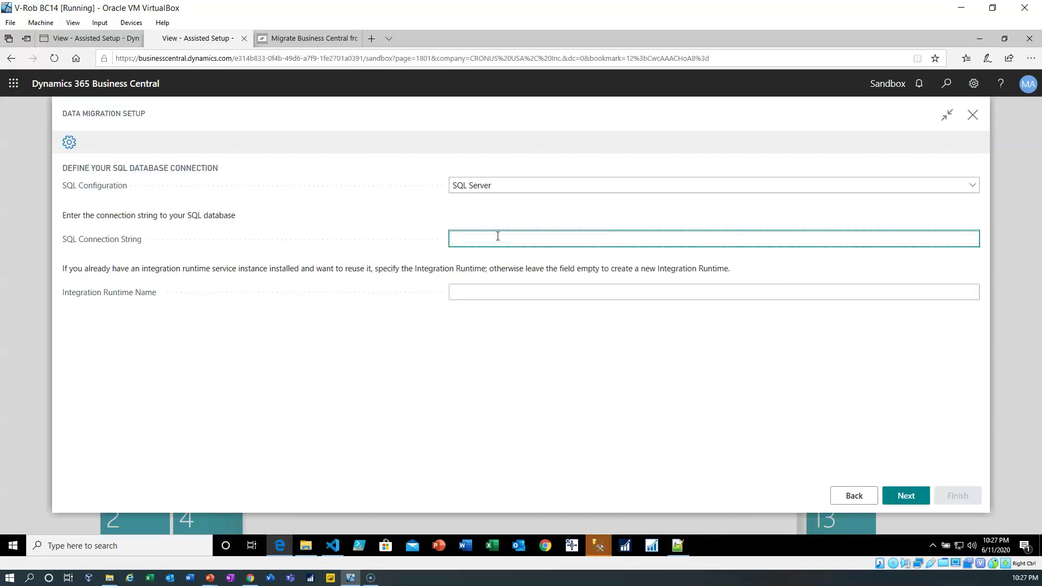
pyautogui.hotkey('ctrl', 'v')
pyautogui.click(488, 294)
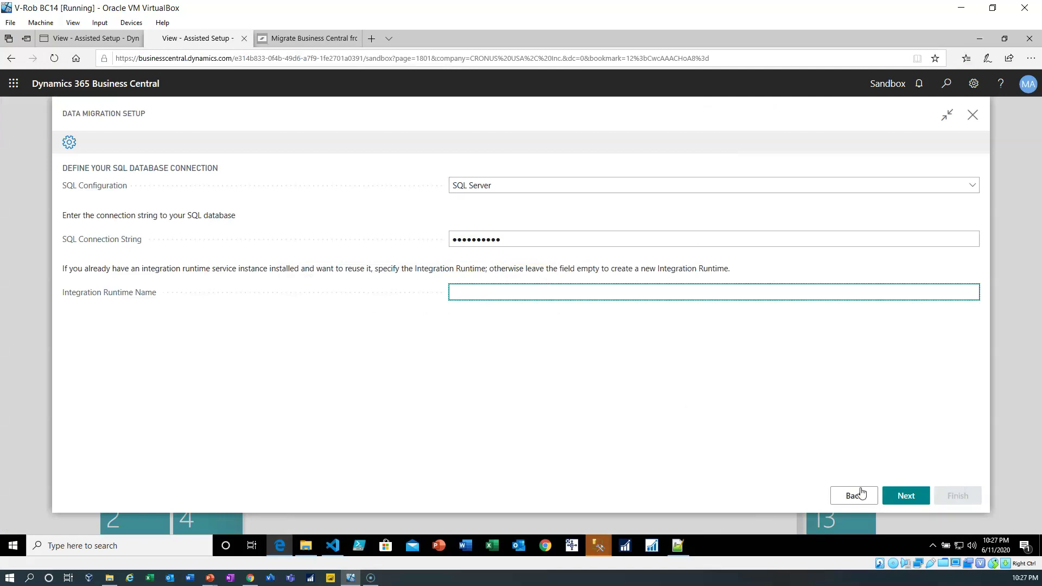
pyautogui.click(897, 495)
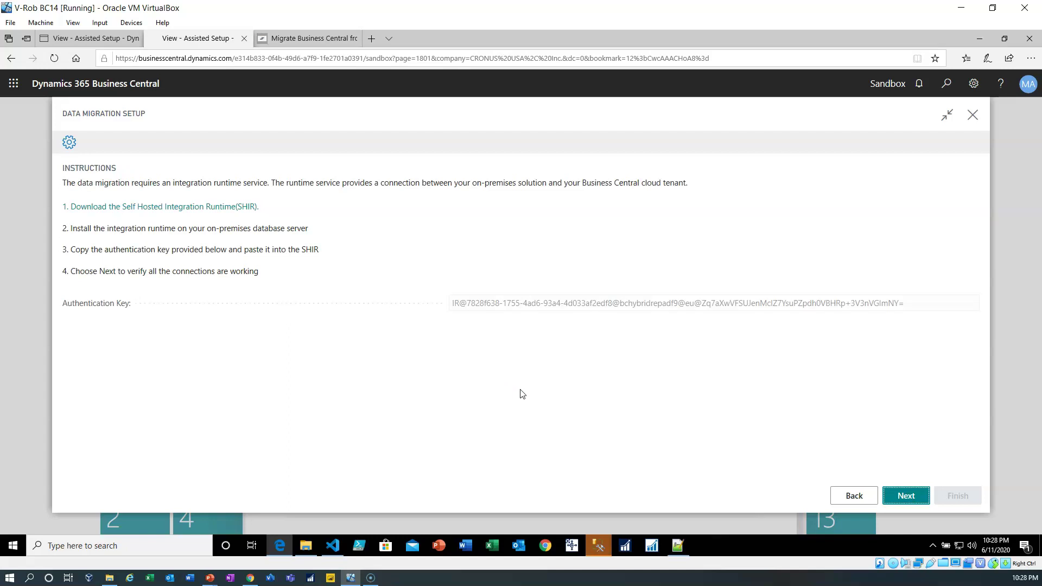
# Step: Select the full authentication key in the migration instructions for copying
pyautogui.click(577, 304)
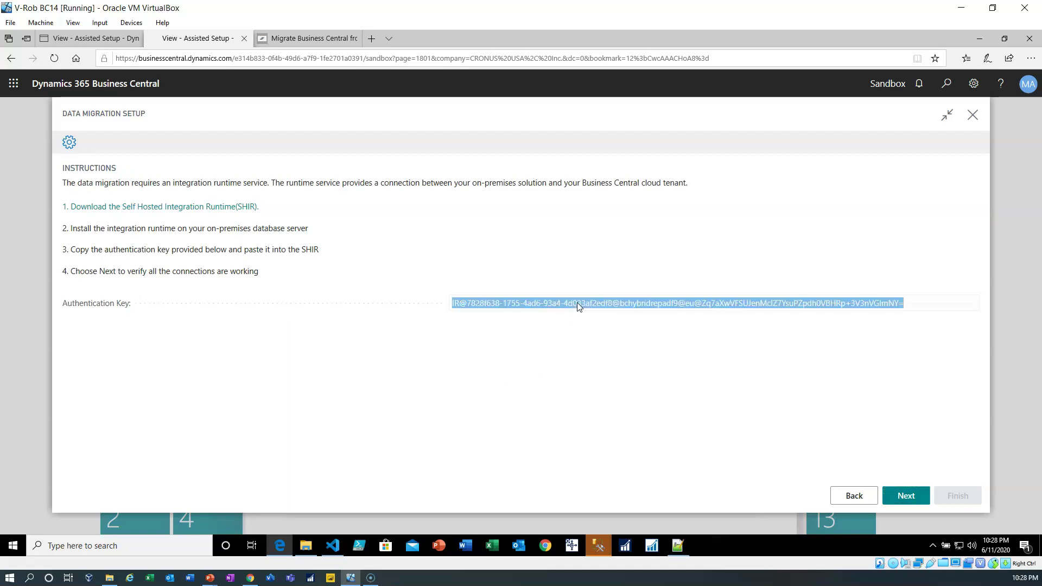
pyautogui.rightClick(637, 302)
pyautogui.click(649, 312)
# Step: Open the Self Hosted Integration Runtime download page, view the files offered for download, and close the file list
pyautogui.click(115, 207)
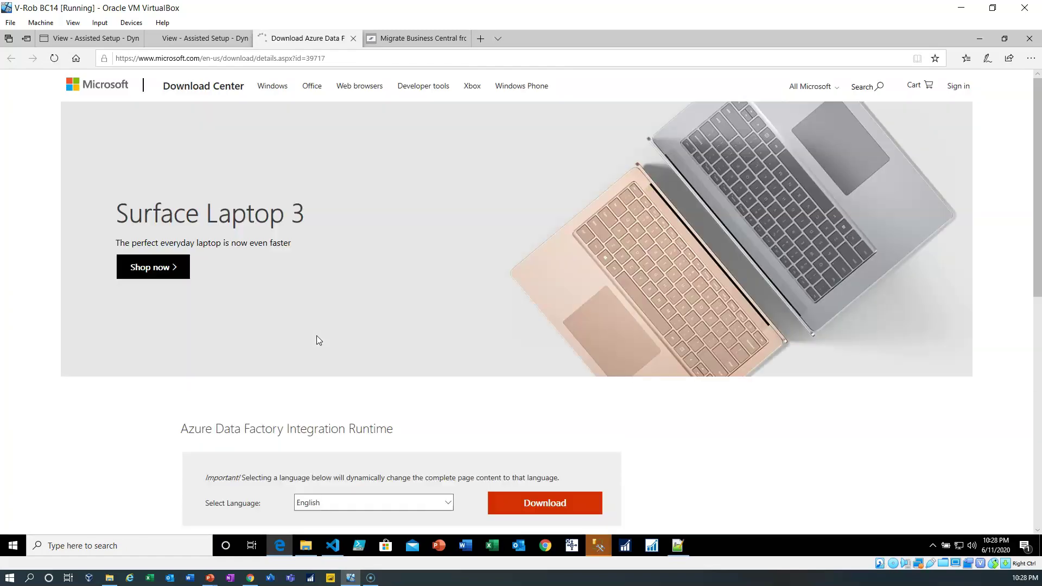
pyautogui.scroll(-2, 432, 362)
pyautogui.scroll(-4, 432, 363)
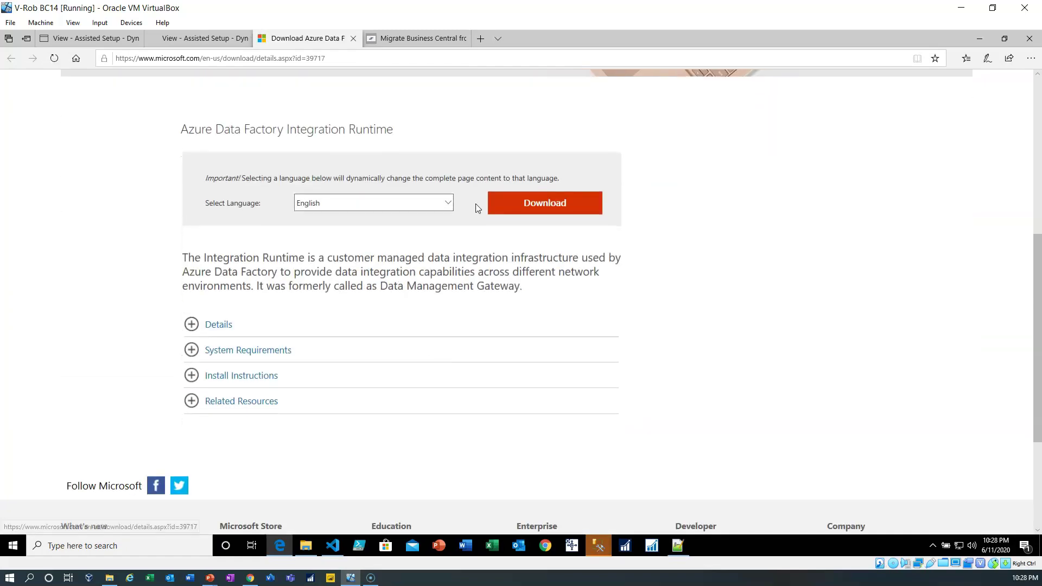
pyautogui.click(524, 204)
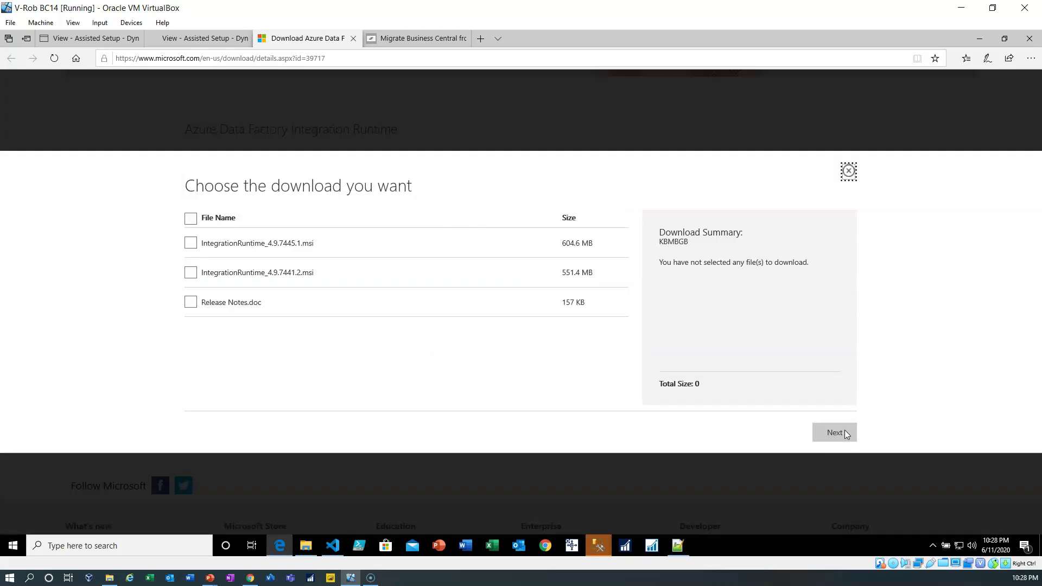
pyautogui.click(848, 171)
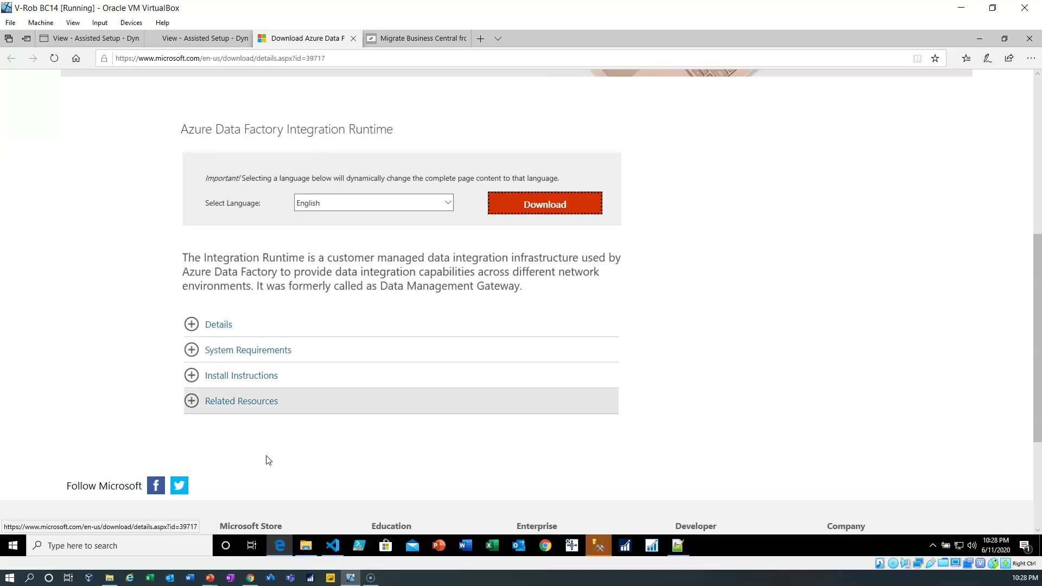
# Step: Run IntegrationRuntime_4.9.7445.1.msi from the Downloads folder on drive D and minimize the folder window
pyautogui.click(305, 545)
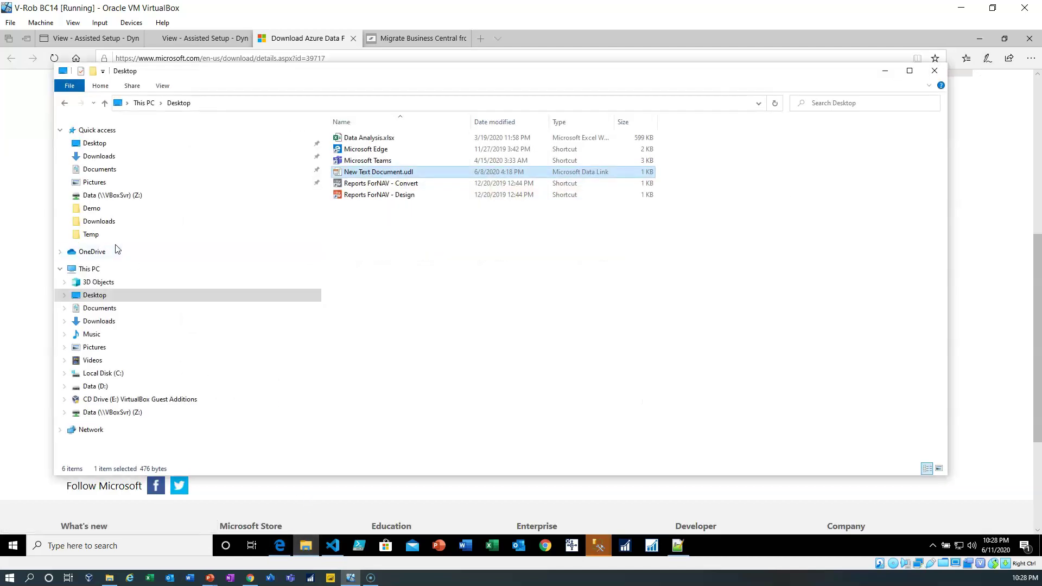
pyautogui.click(109, 220)
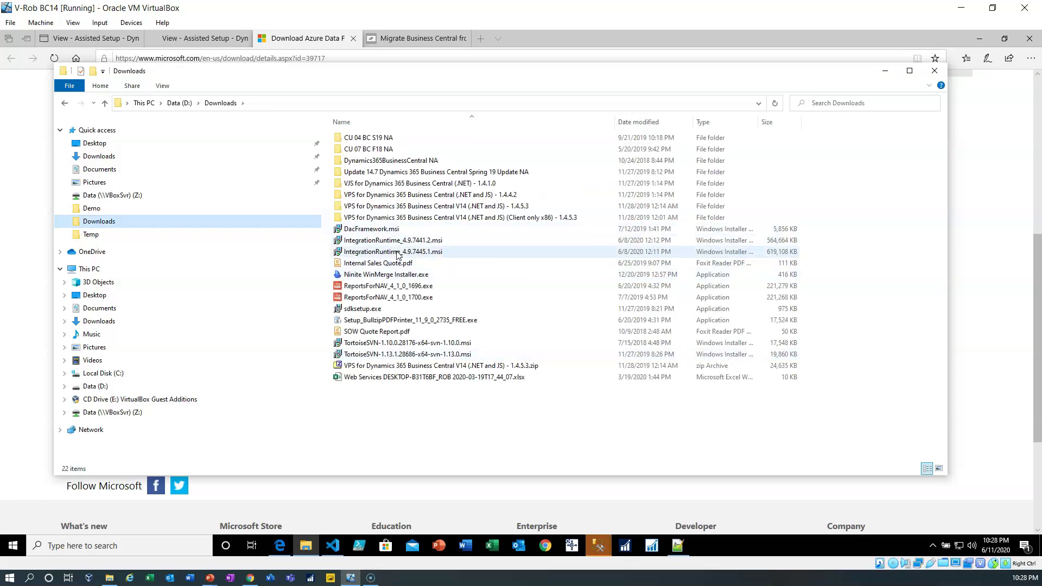
pyautogui.doubleClick(397, 253)
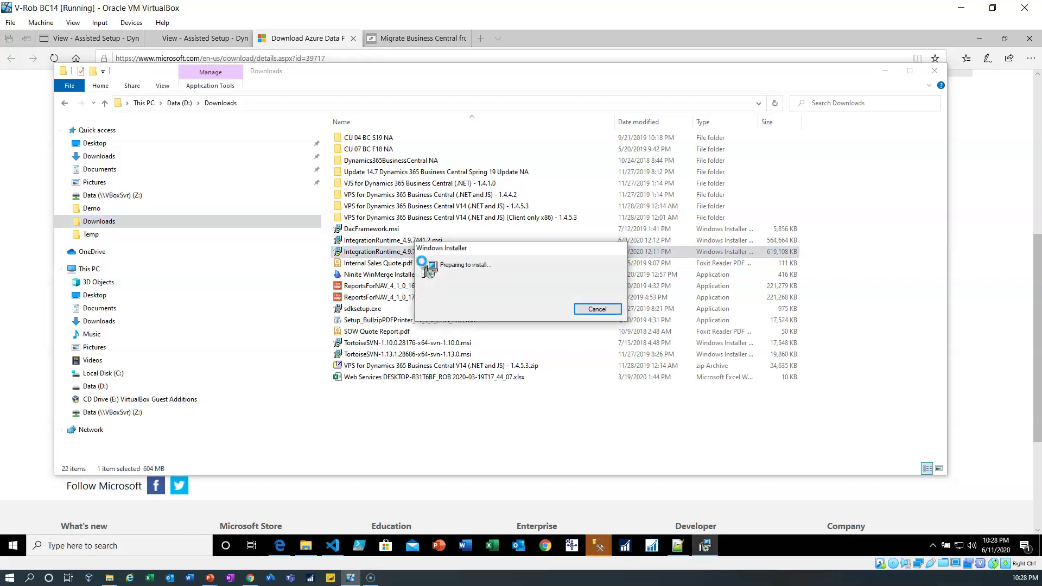
pyautogui.click(885, 71)
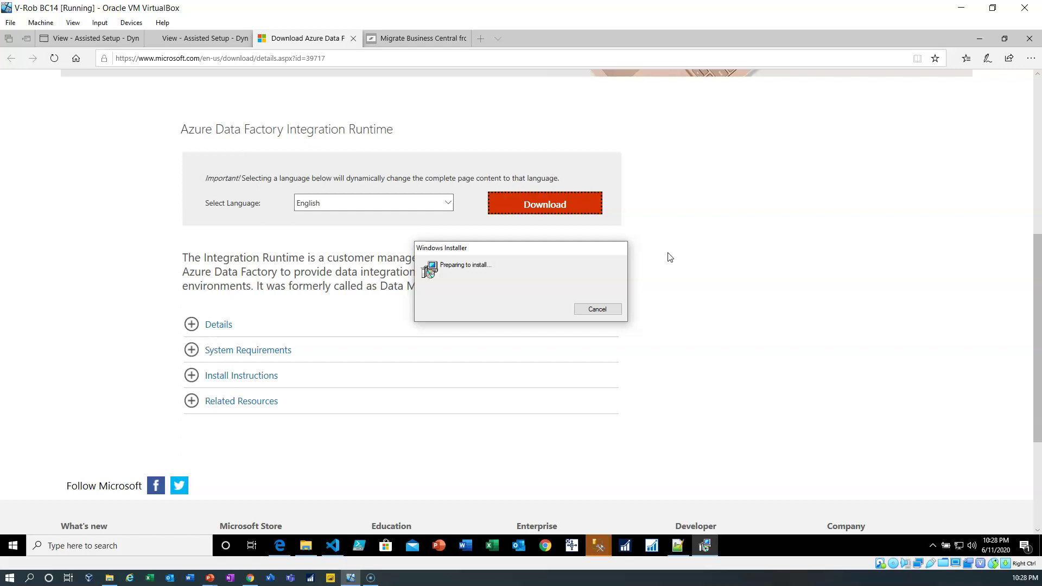
# Step: Install Microsoft Integration Runtime in the default folder, accepting the license terms, and allow it to make changes to the device
pyautogui.click(582, 370)
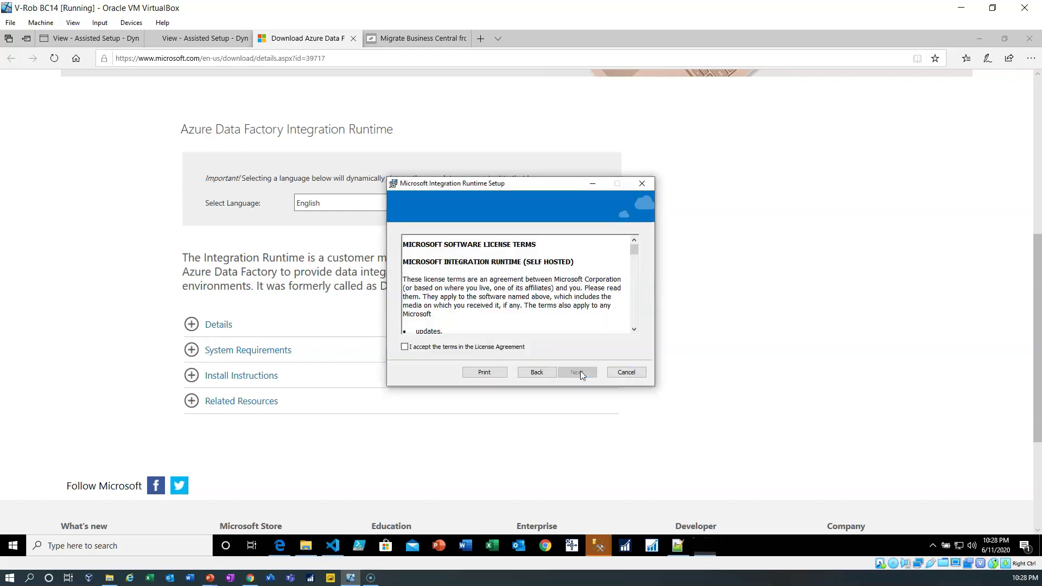
pyautogui.click(439, 347)
pyautogui.click(579, 374)
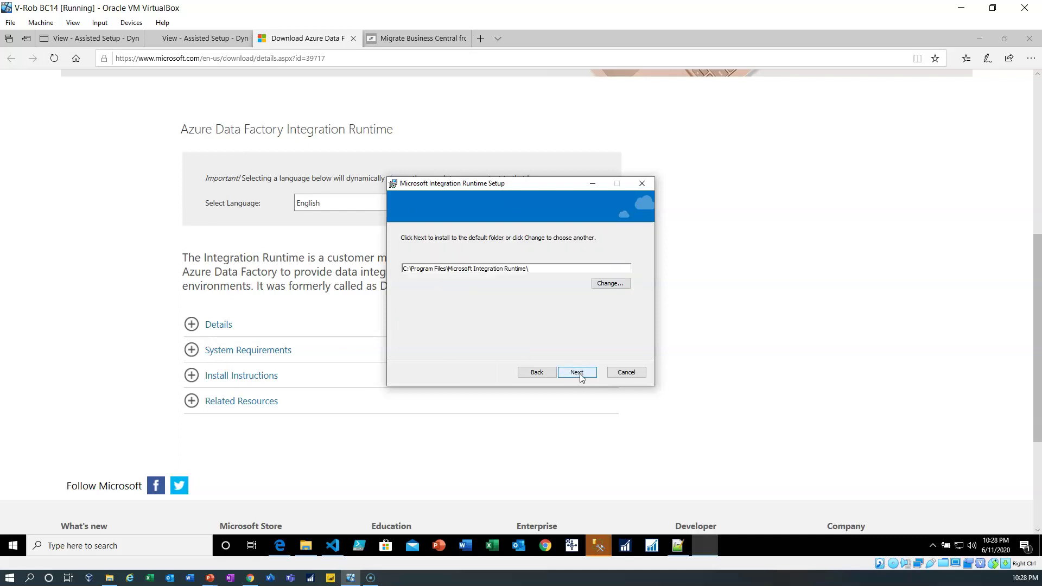
pyautogui.click(579, 372)
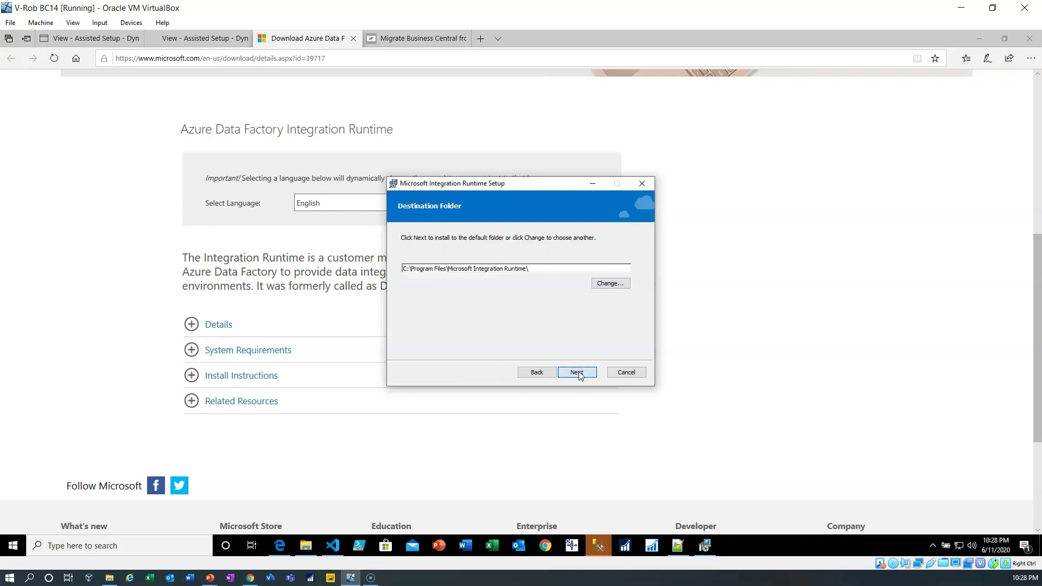
pyautogui.click(579, 372)
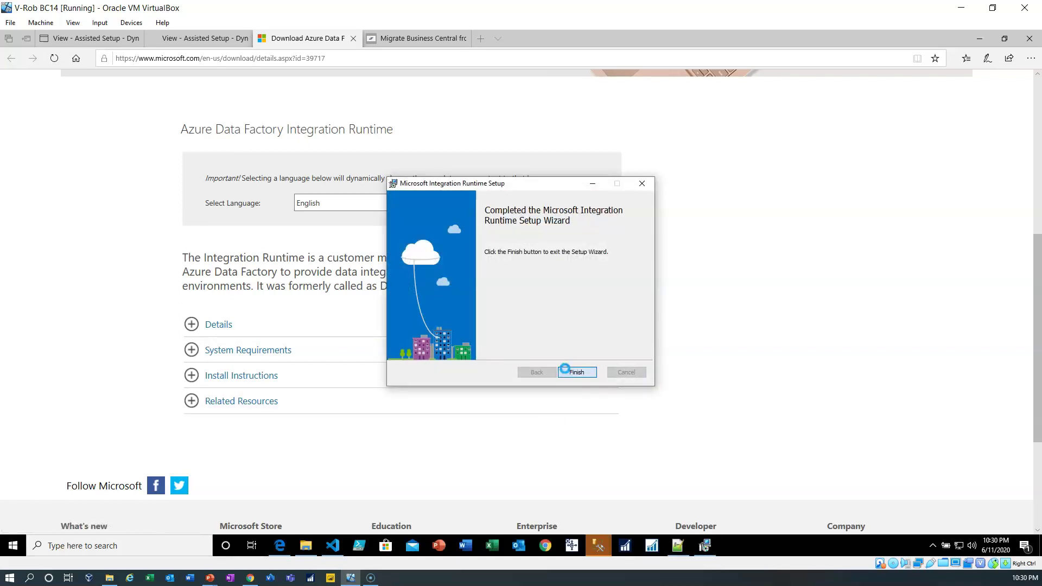
pyautogui.click(567, 371)
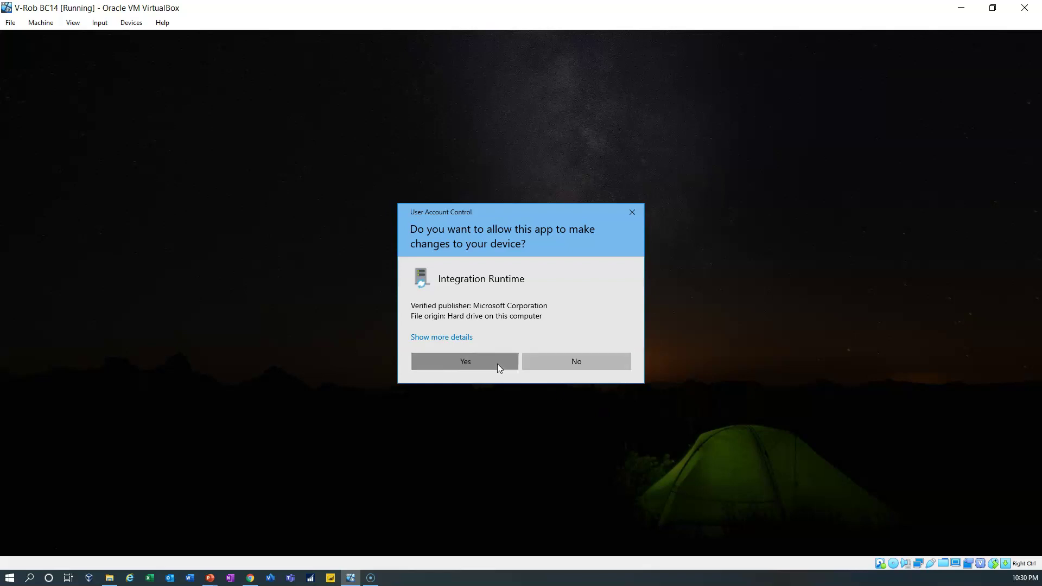
pyautogui.click(497, 364)
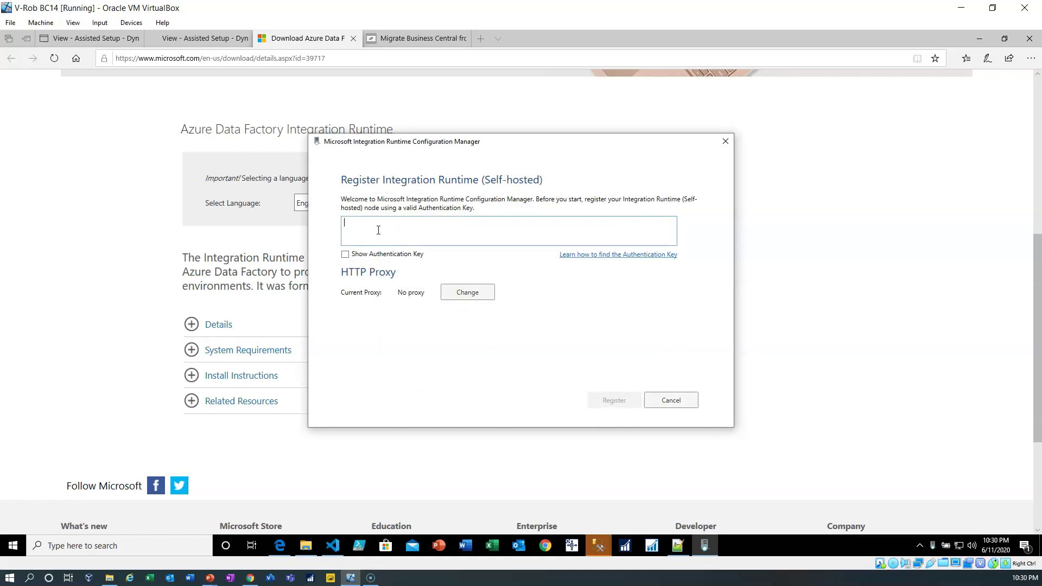
# Step: Register the self-hosted integration runtime with the authentication key from the Data Migration Setup instructions, and close its registration window
pyautogui.click(211, 44)
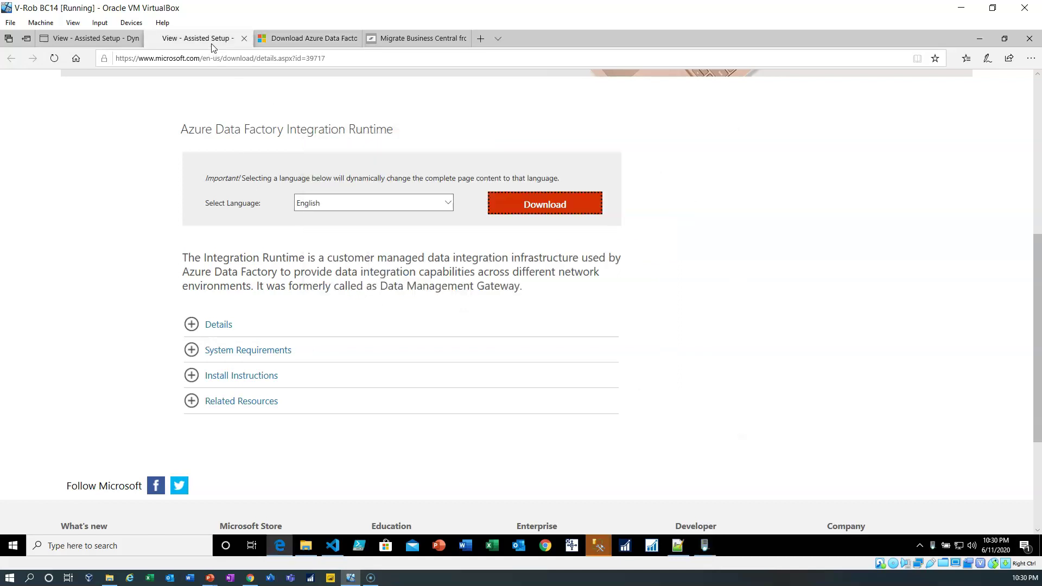
pyautogui.click(546, 302)
pyautogui.rightClick(546, 303)
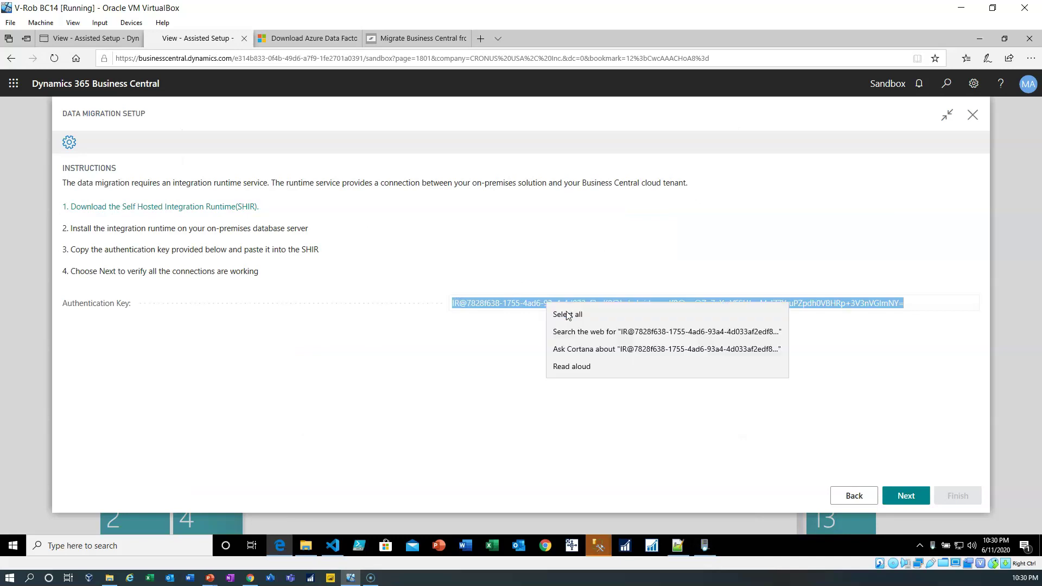
pyautogui.click(561, 313)
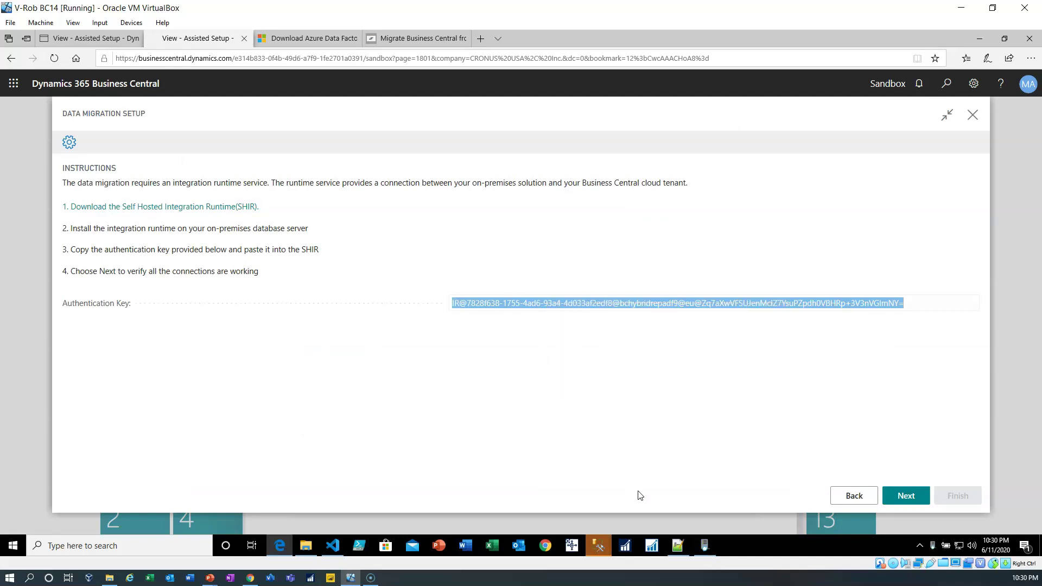
pyautogui.click(709, 553)
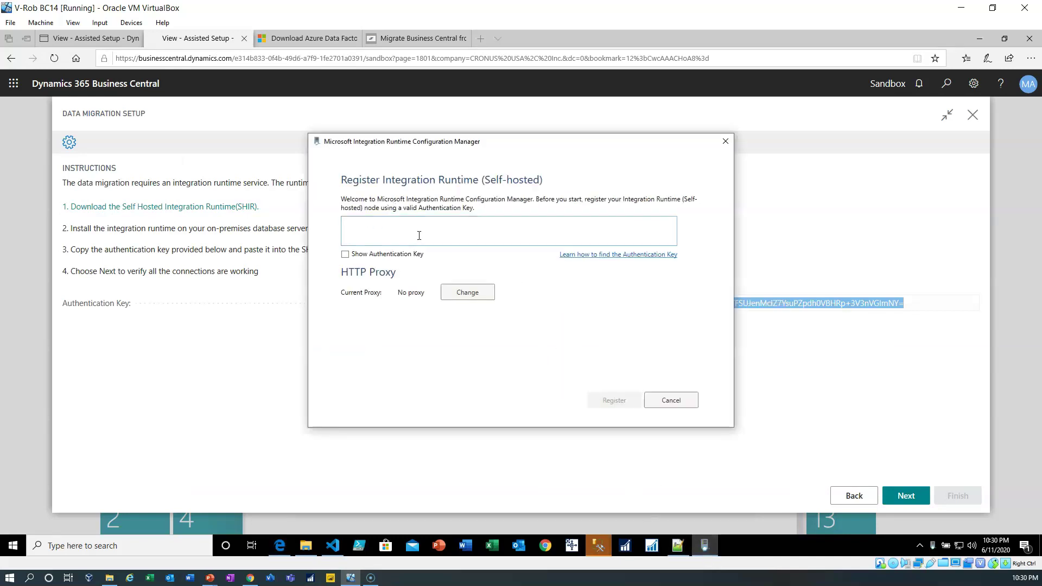
pyautogui.hotkey('ctrl', 'v')
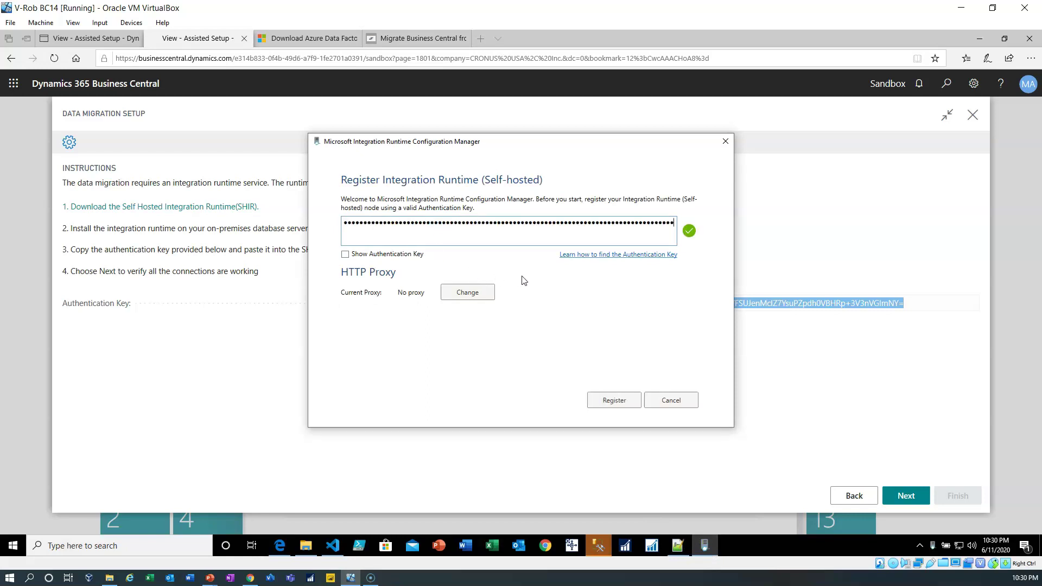
pyautogui.click(615, 407)
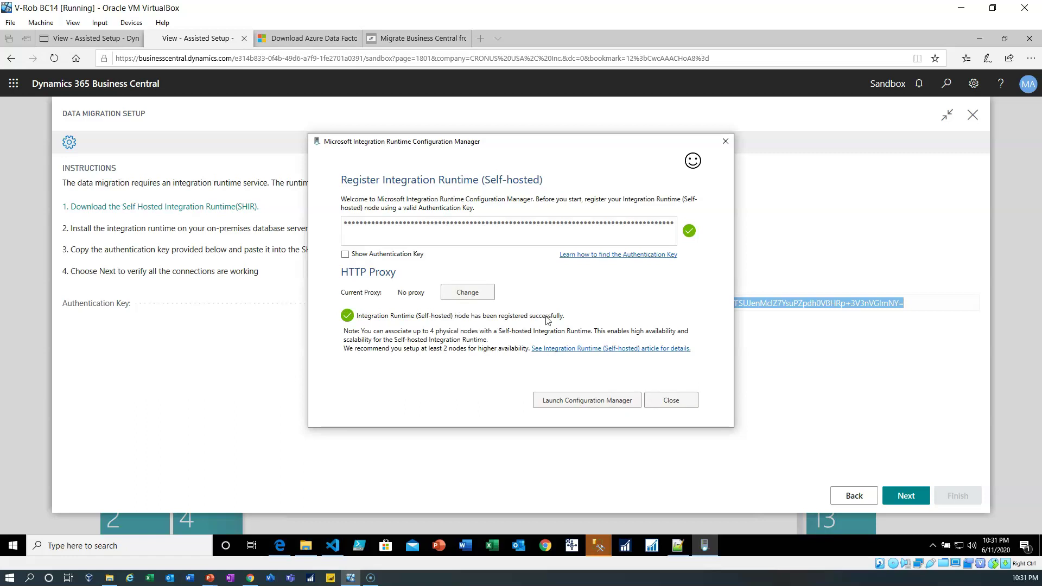
pyautogui.click(670, 400)
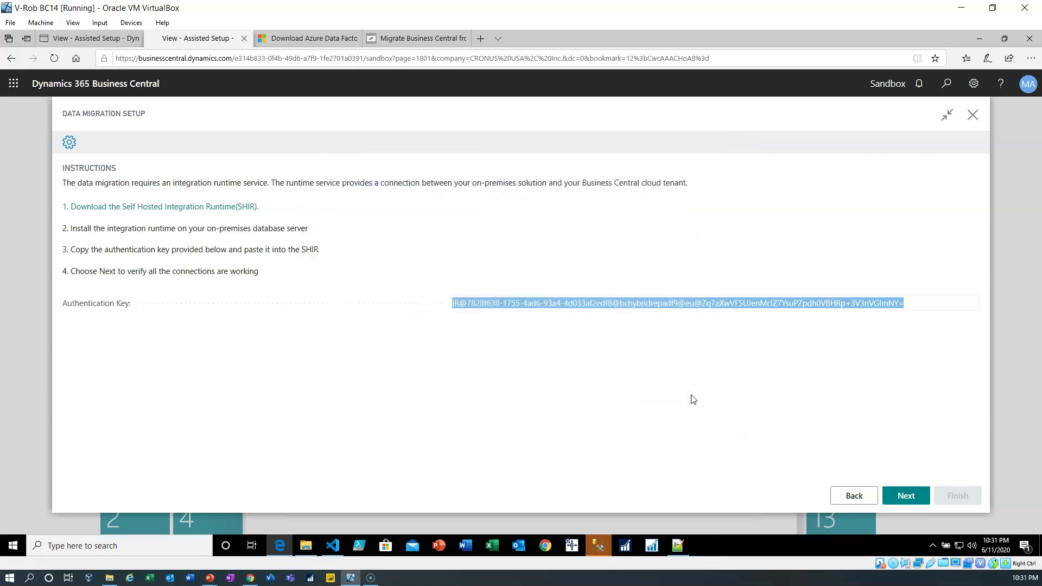
# Step: Continue to company selection and mark CRONUS Canada, Inc., Cronus CGC, CRONUS Mexico S.A., Cronus Southern and CRONUS USA, Inc. for migration
pyautogui.press('Tab')
pyautogui.press('Tab')
pyautogui.press('Return')
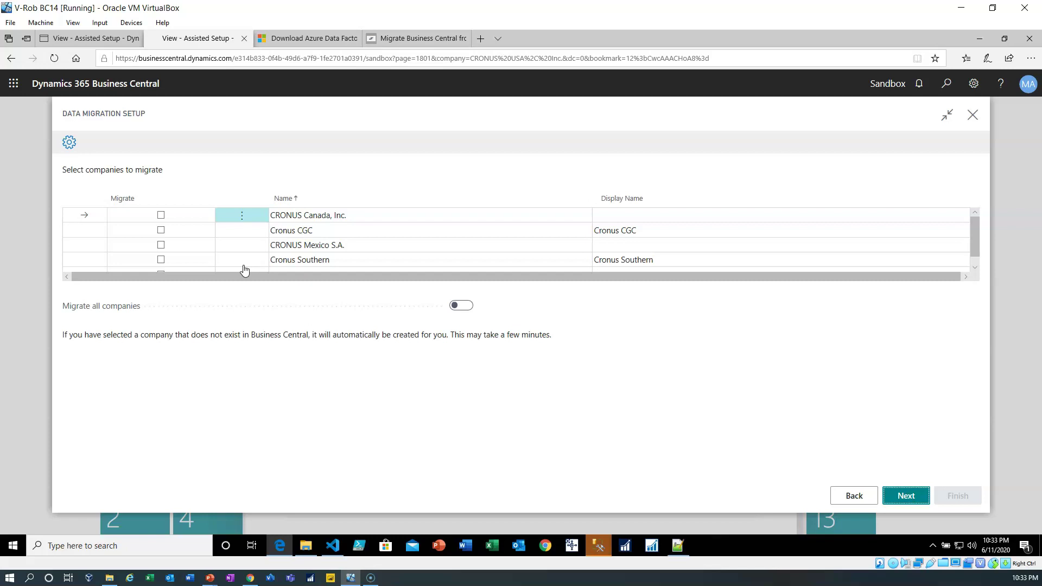
pyautogui.click(160, 215)
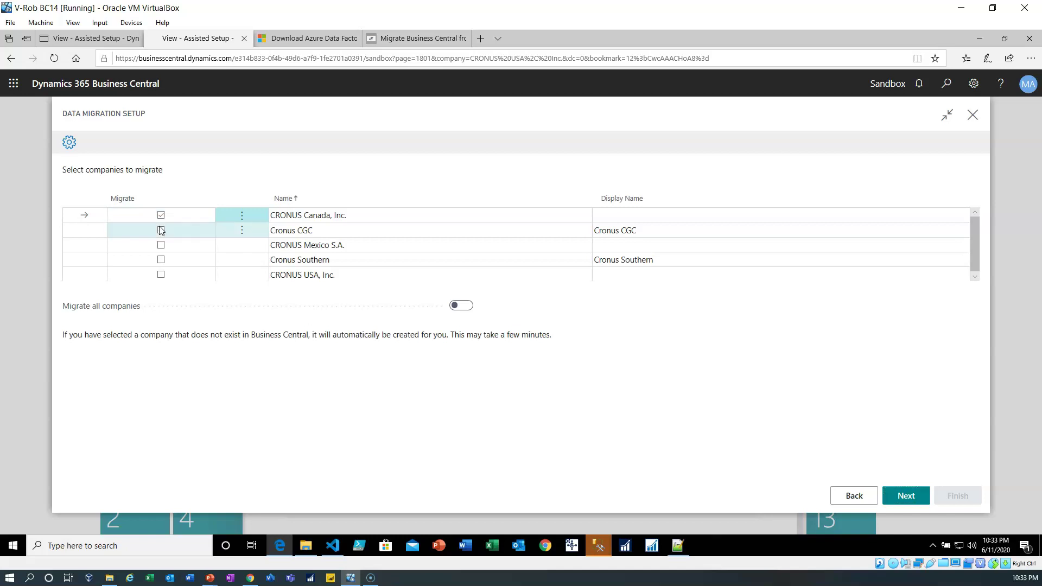
pyautogui.click(161, 230)
pyautogui.click(161, 245)
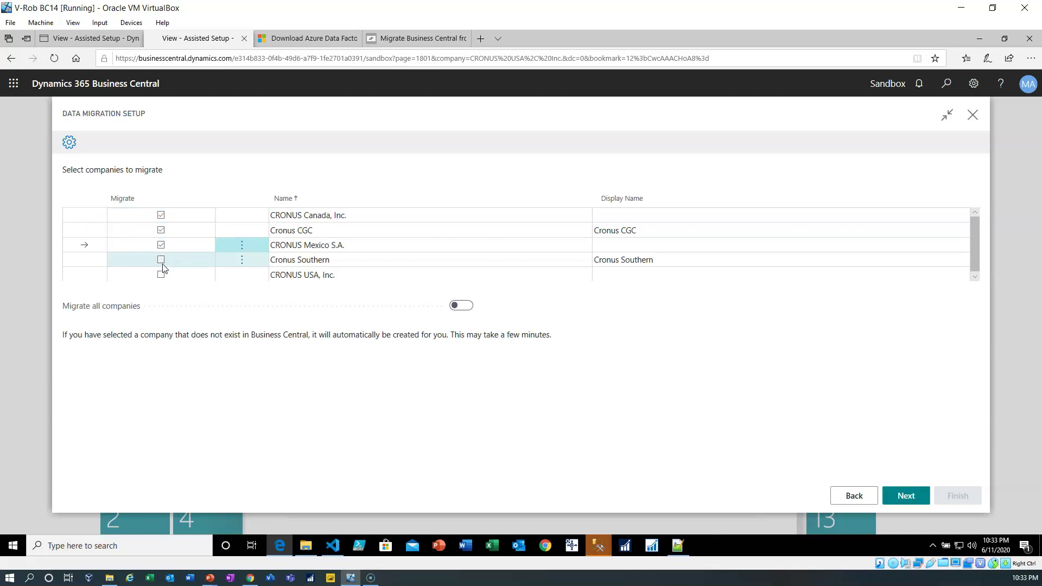
pyautogui.click(162, 262)
pyautogui.click(170, 274)
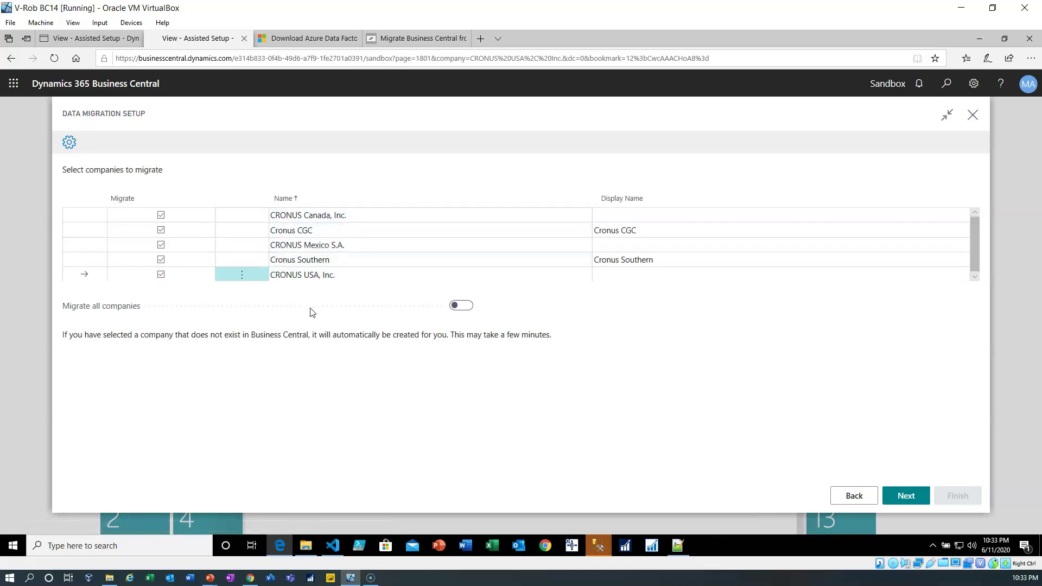
# Step: Turn on migration of all companies, exclude CRONUS USA, Inc. from the selection, and continue to the migration schedule
pyautogui.click(455, 305)
pyautogui.click(887, 496)
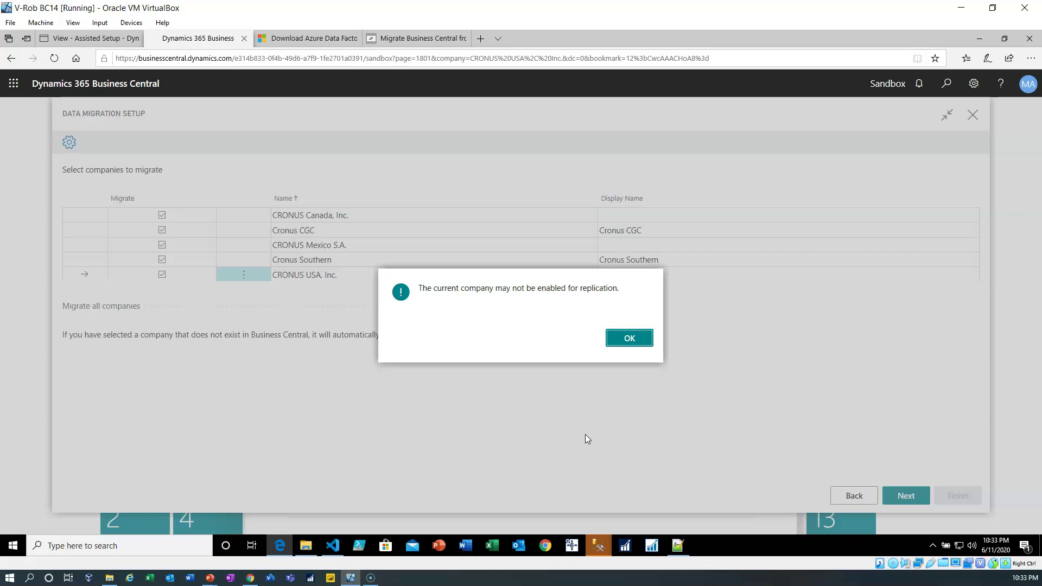
pyautogui.click(628, 338)
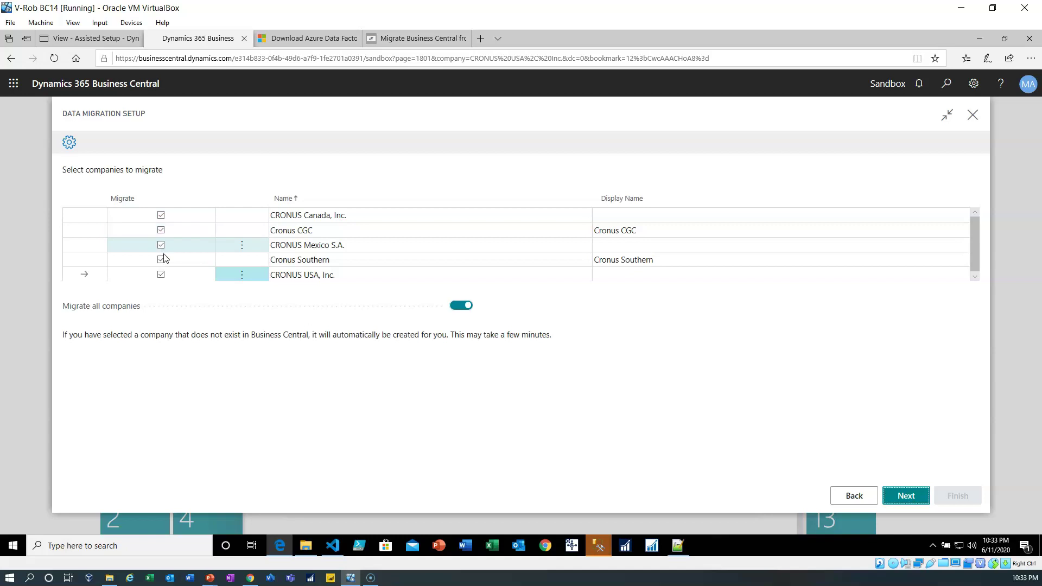
pyautogui.click(161, 274)
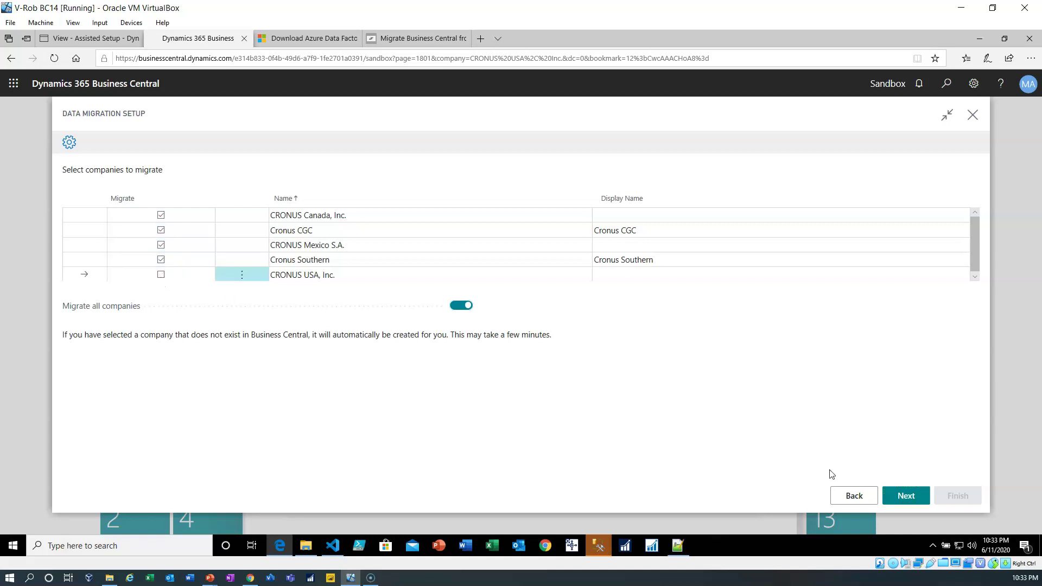
pyautogui.click(906, 496)
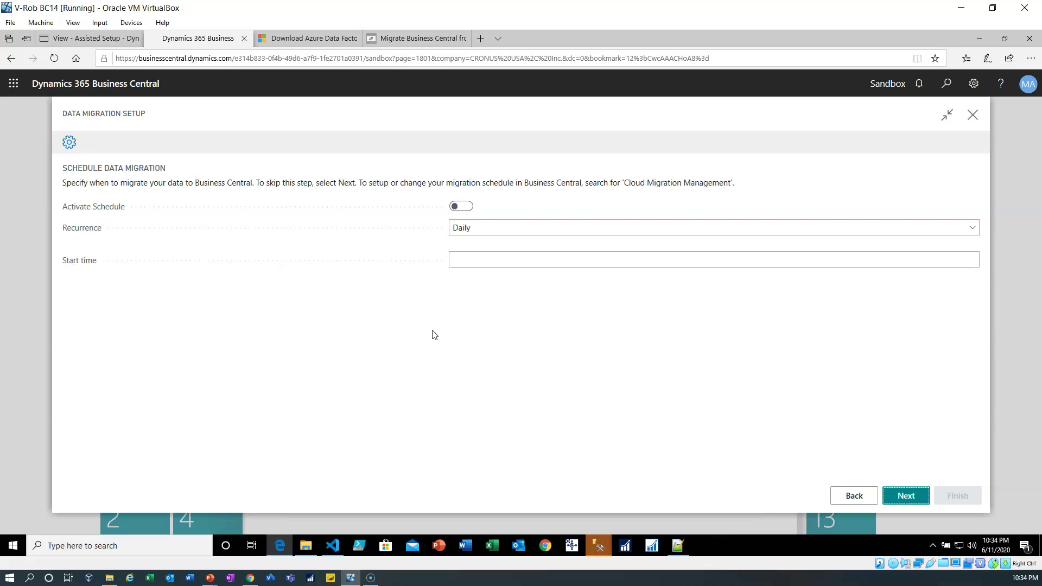
# Step: Skip scheduling the data migration, finish the Data Migration Setup wizard and leave the Assisted Setup list
pyautogui.click(898, 495)
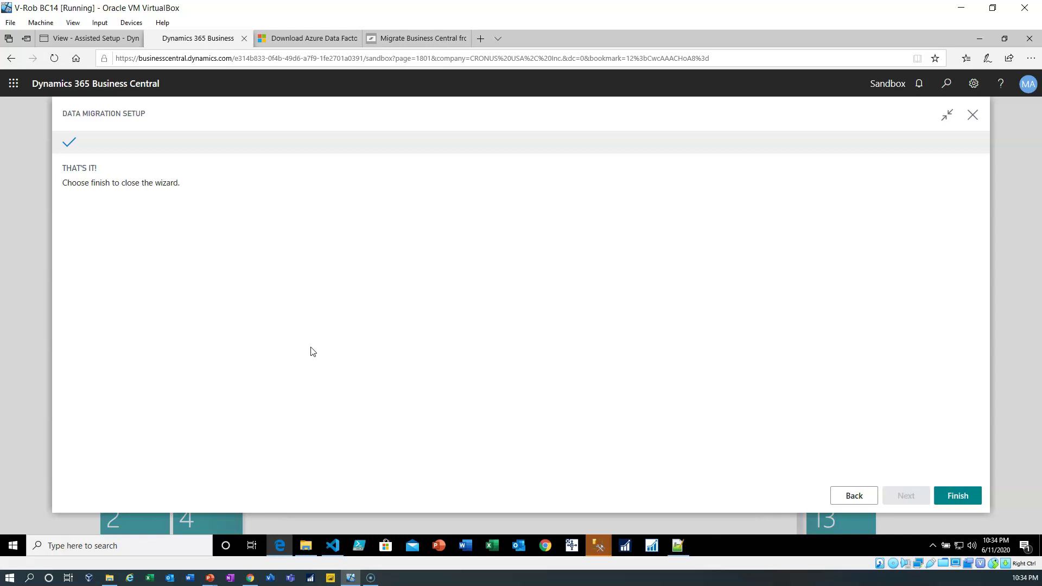
pyautogui.click(952, 499)
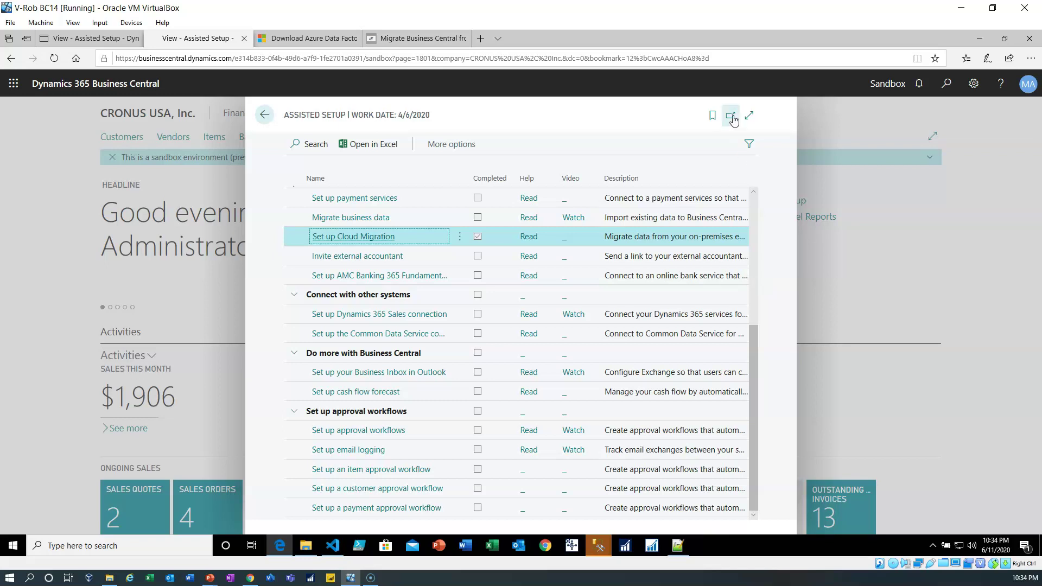
pyautogui.click(269, 116)
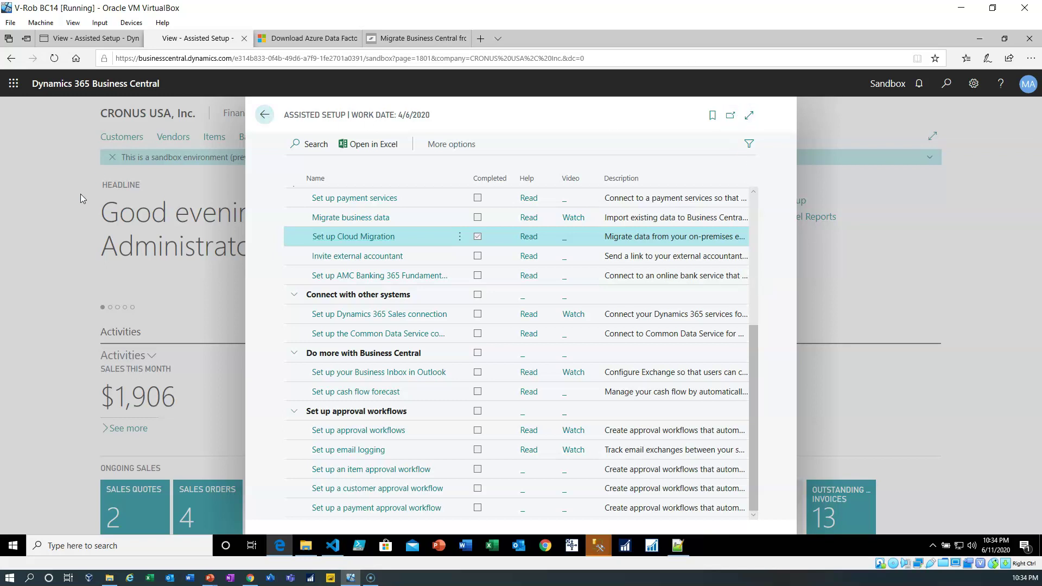
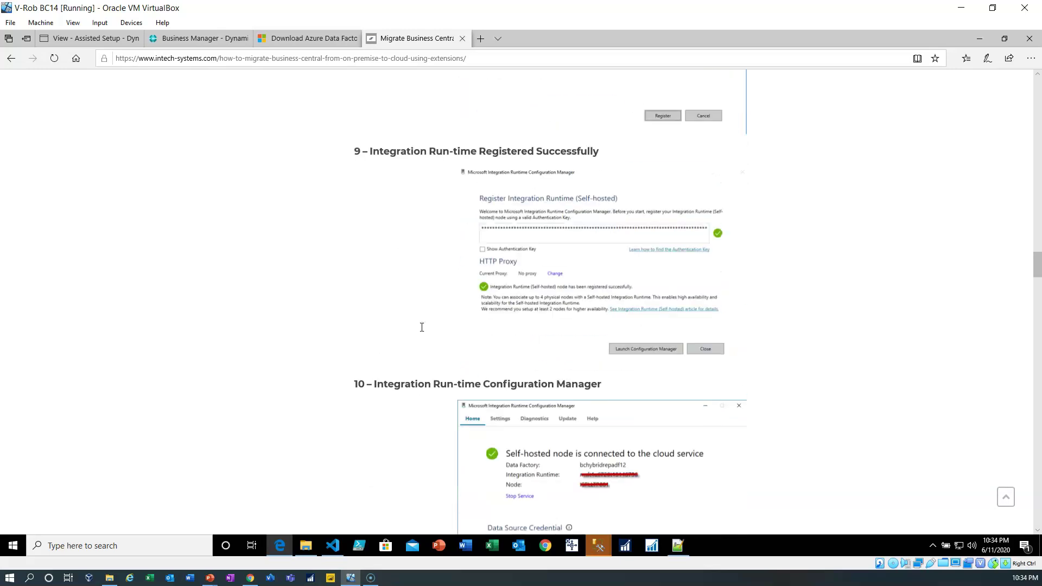
# Step: Read the online migration guide on to its Run Replication Now section, and find Cloud Migration Management with the search term "intelligent" and open it
pyautogui.scroll(-6, 421, 326)
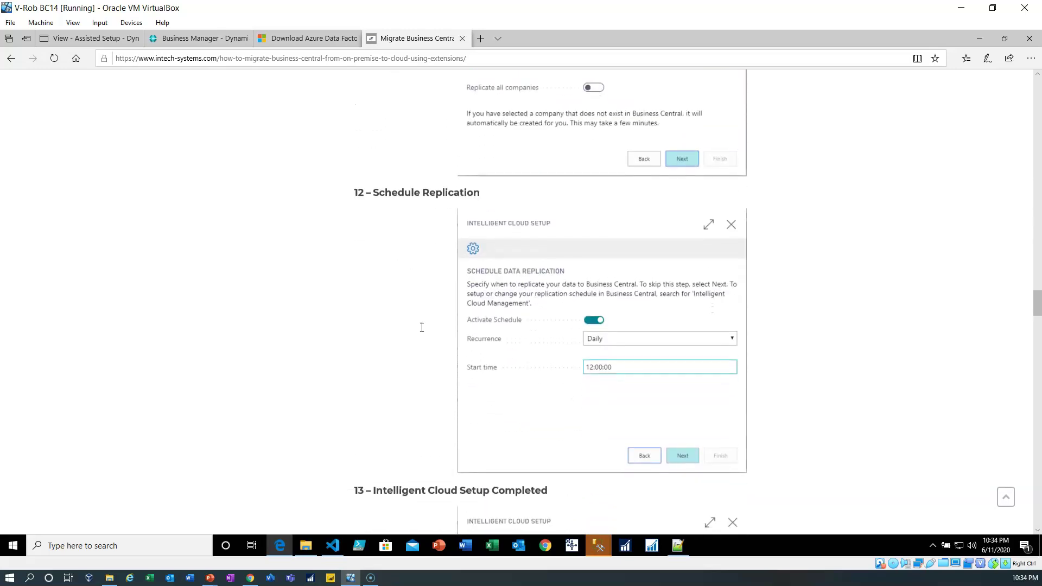
pyautogui.scroll(-4, 421, 326)
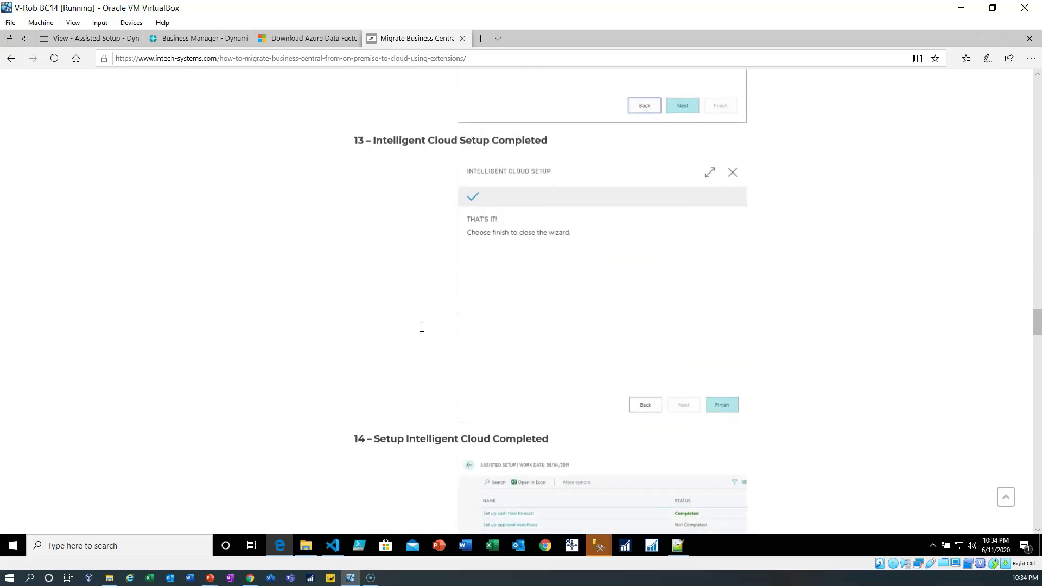
pyautogui.scroll(-5, 421, 327)
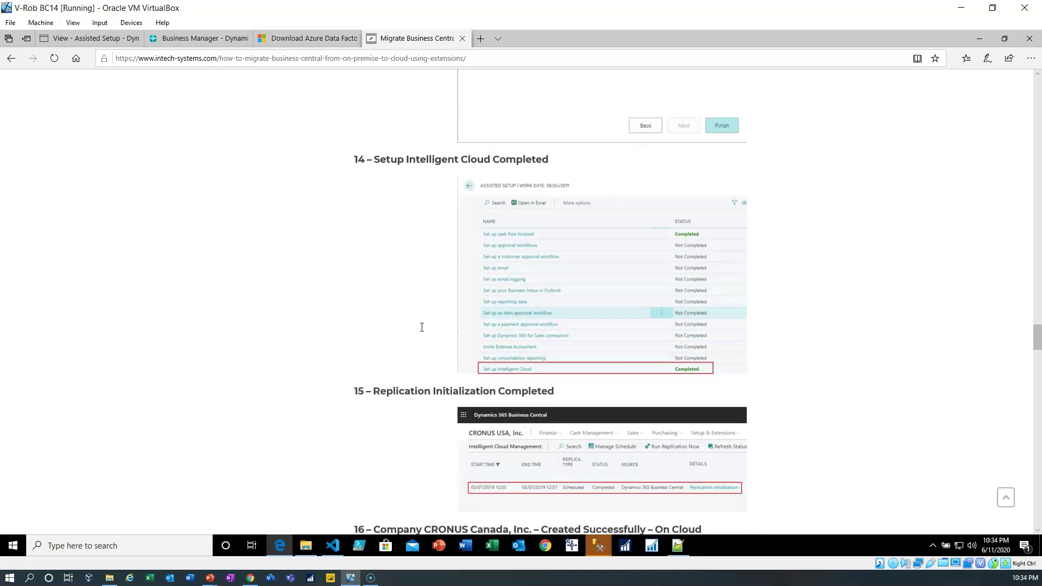
pyautogui.scroll(-4, 421, 327)
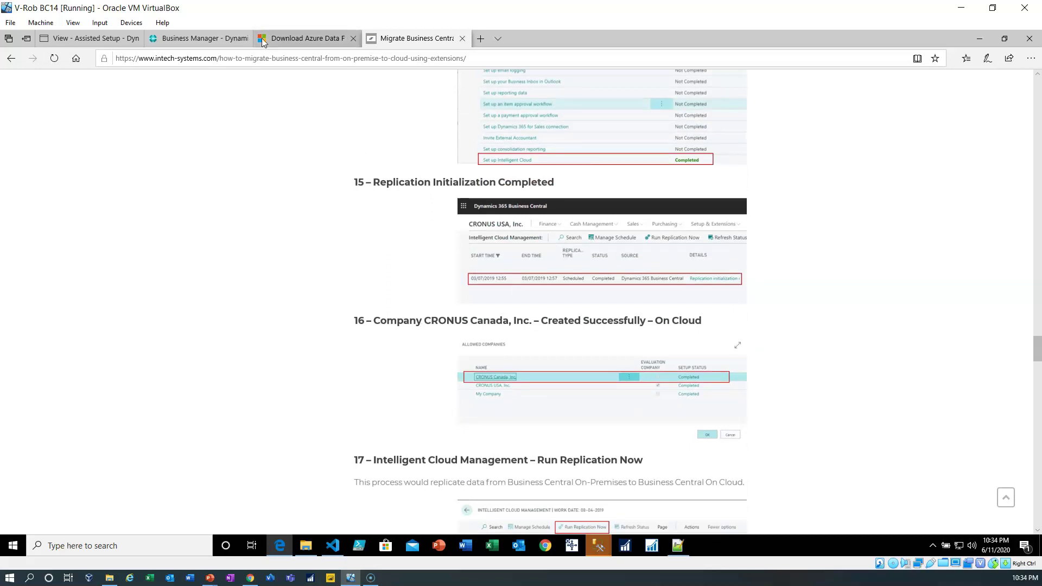
pyautogui.click(203, 46)
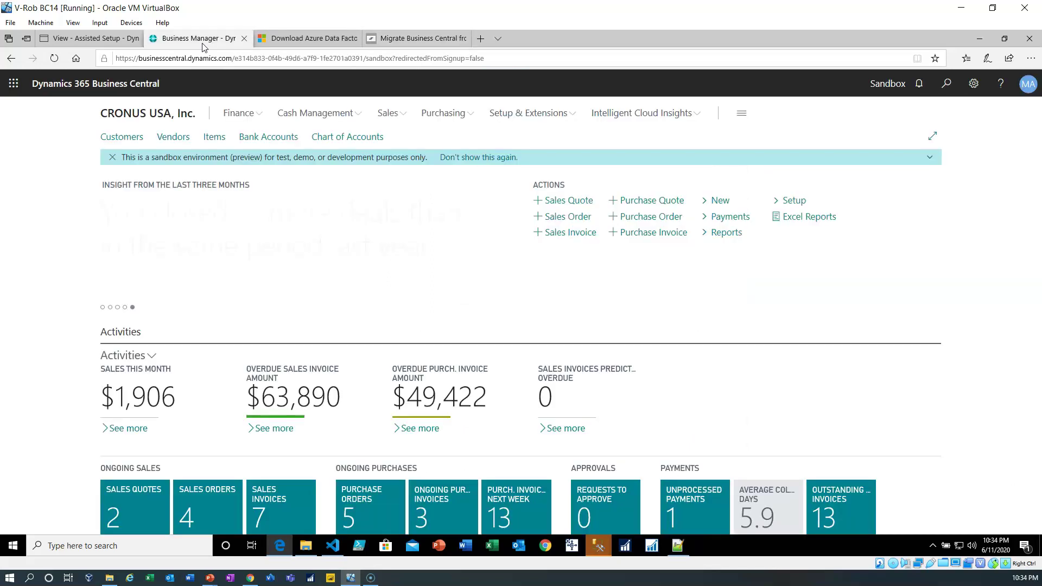
pyautogui.click(945, 84)
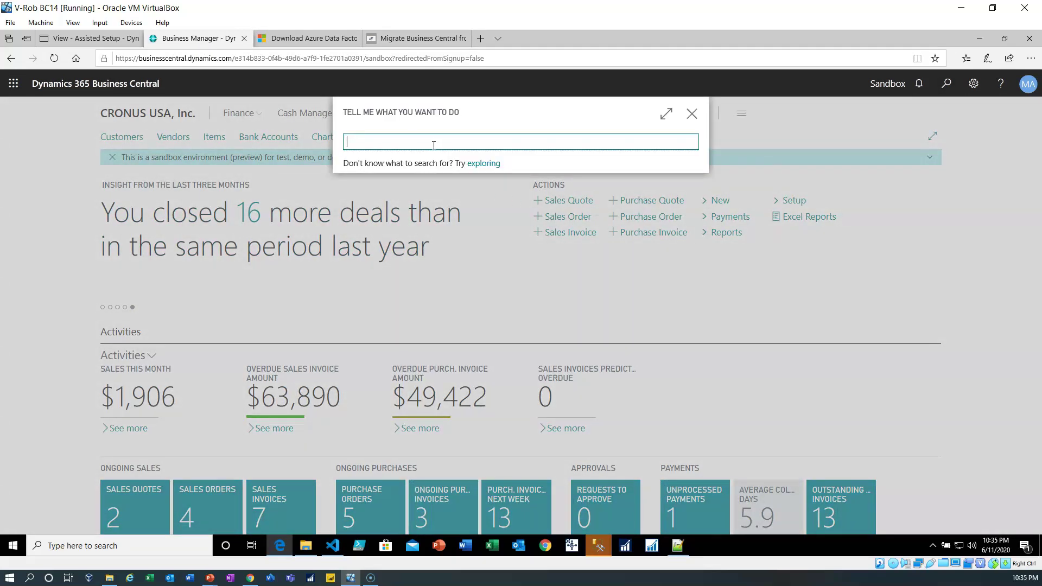
pyautogui.write('intelligent')
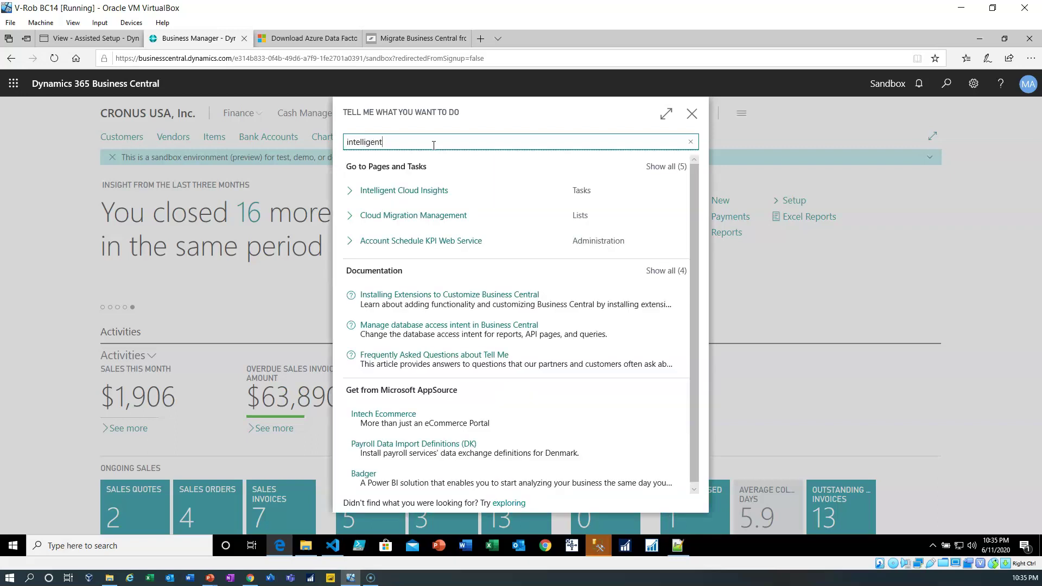
pyautogui.click(418, 216)
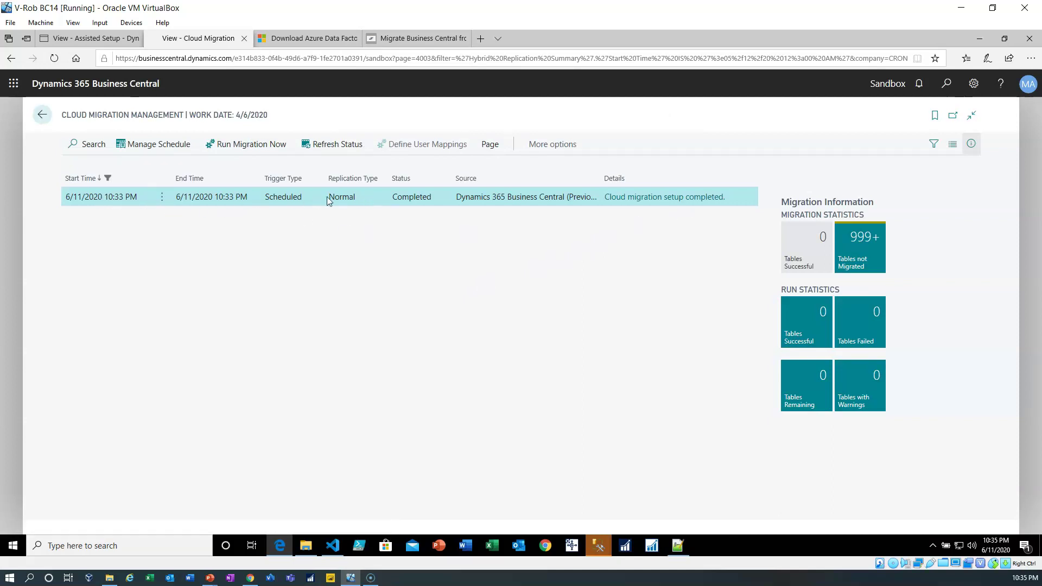
# Step: View the details of the completed cloud migration setup entry and try to run the migration now
pyautogui.click(695, 200)
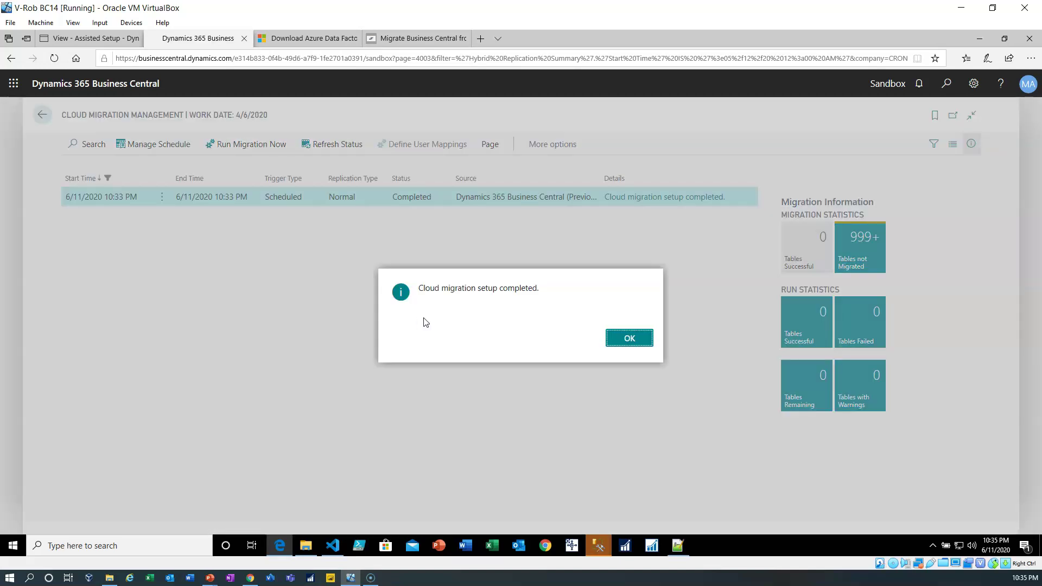
pyautogui.click(649, 339)
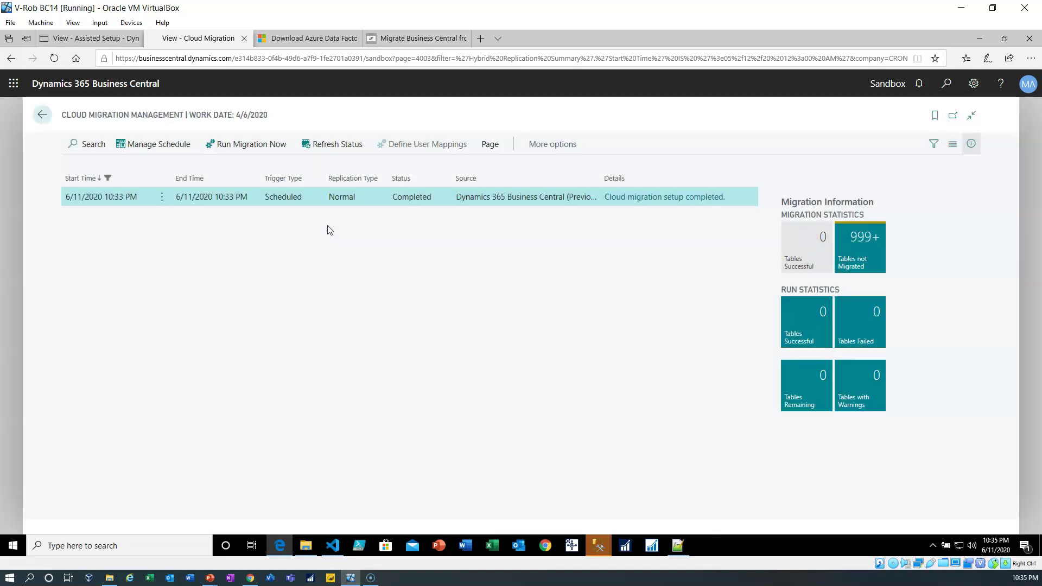
pyautogui.click(229, 147)
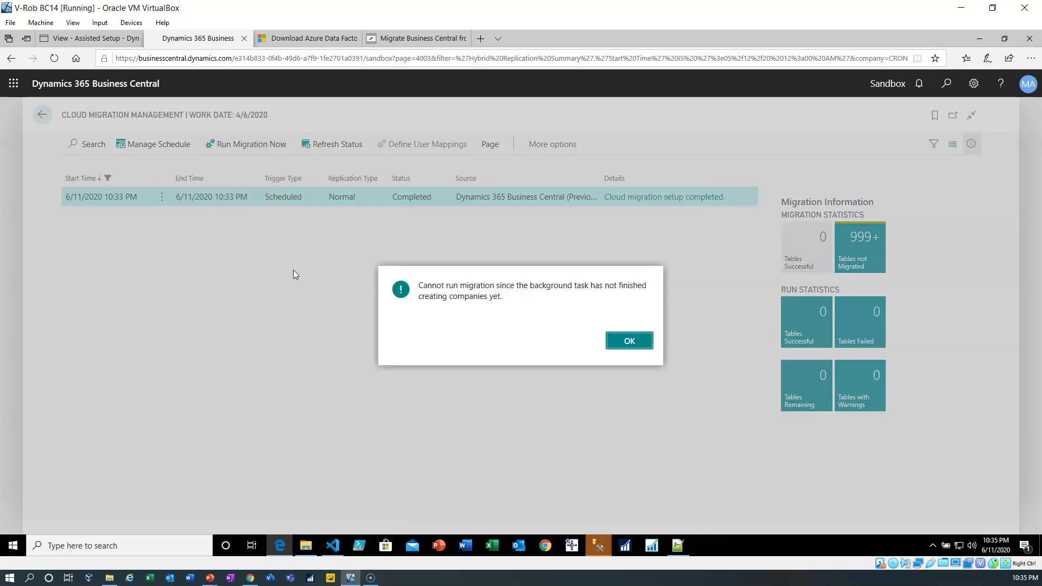
pyautogui.press('Return')
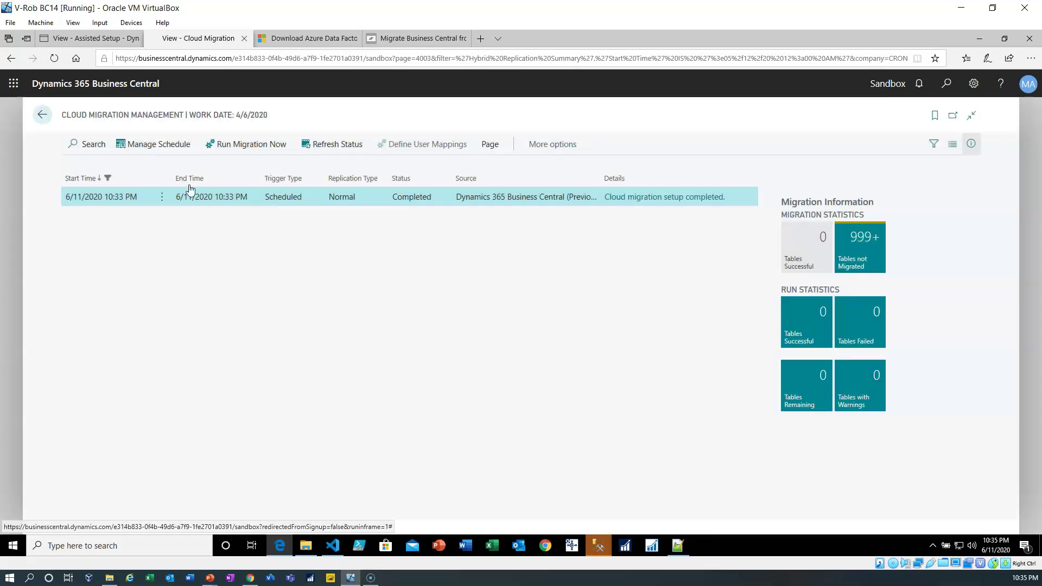
# Step: Check which companies are available in the user settings, and close the settings without changing the company
pyautogui.click(977, 84)
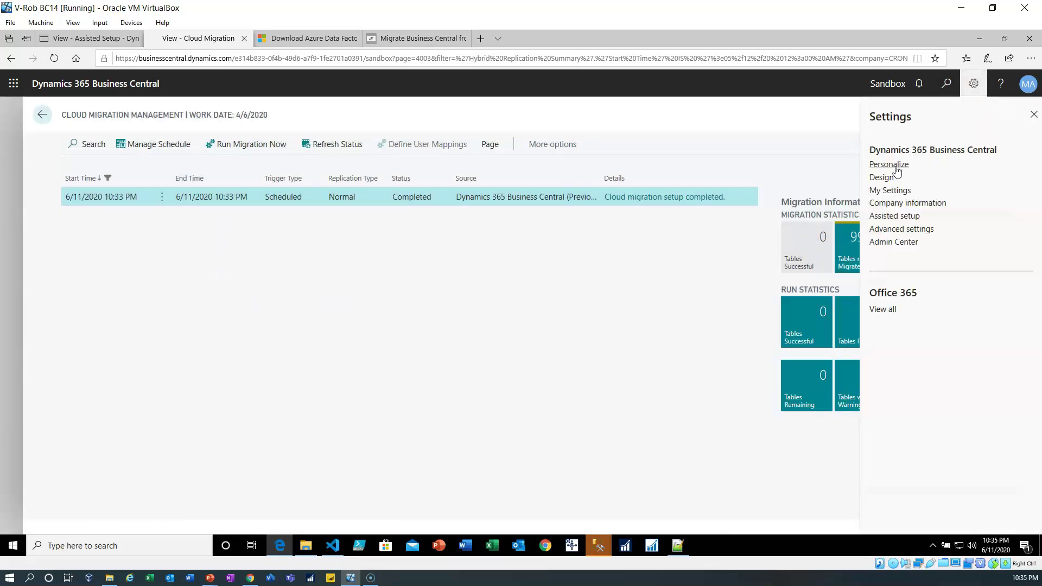
pyautogui.press('Escape')
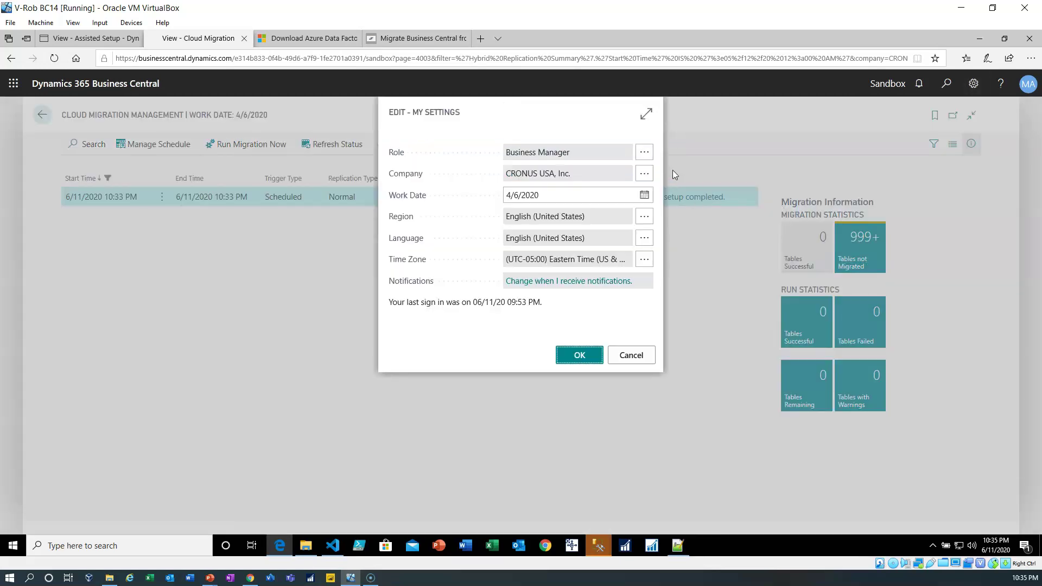
pyautogui.click(644, 173)
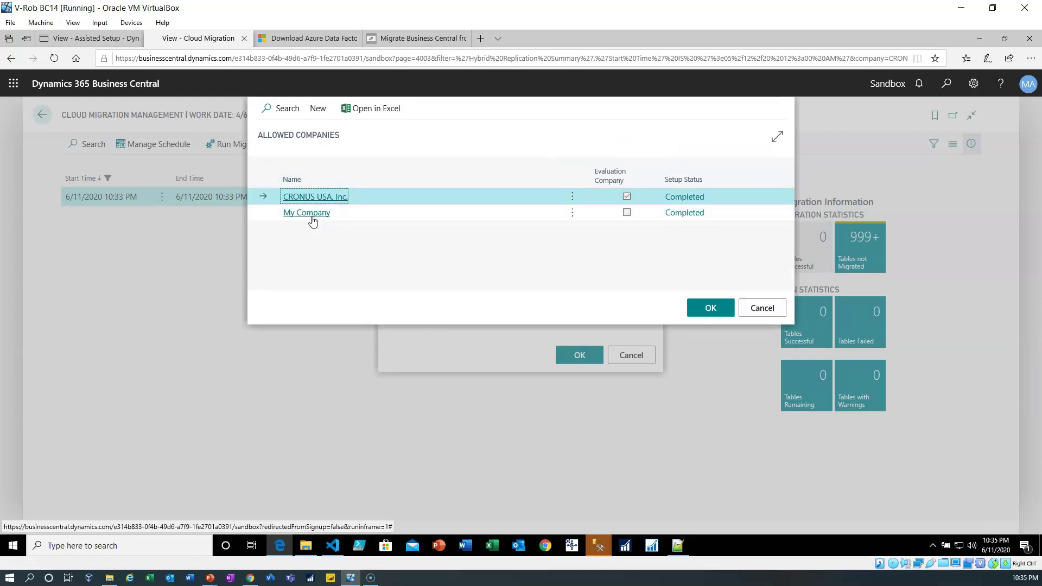
pyautogui.click(770, 310)
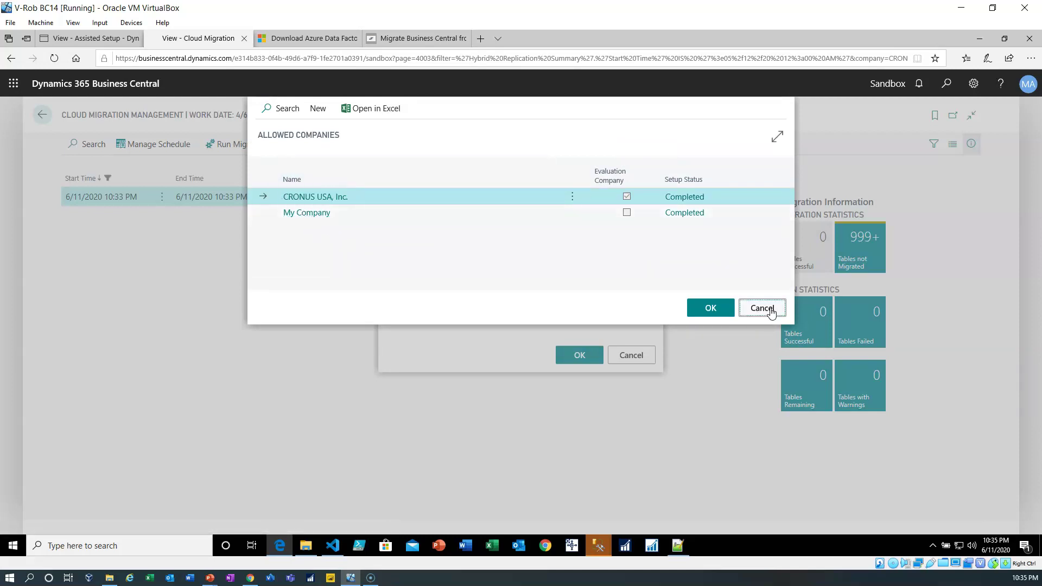
pyautogui.click(634, 358)
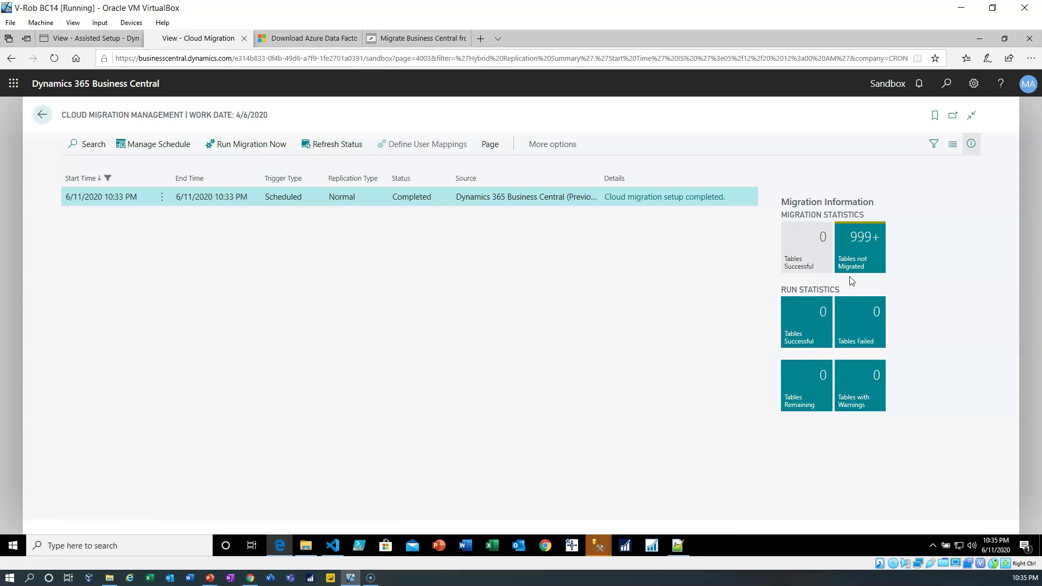
# Step: From CRONUS Canada, Inc., review the allowed companies in the user settings for the migrated ones, and close them unchanged
pyautogui.moveTo(817, 262)
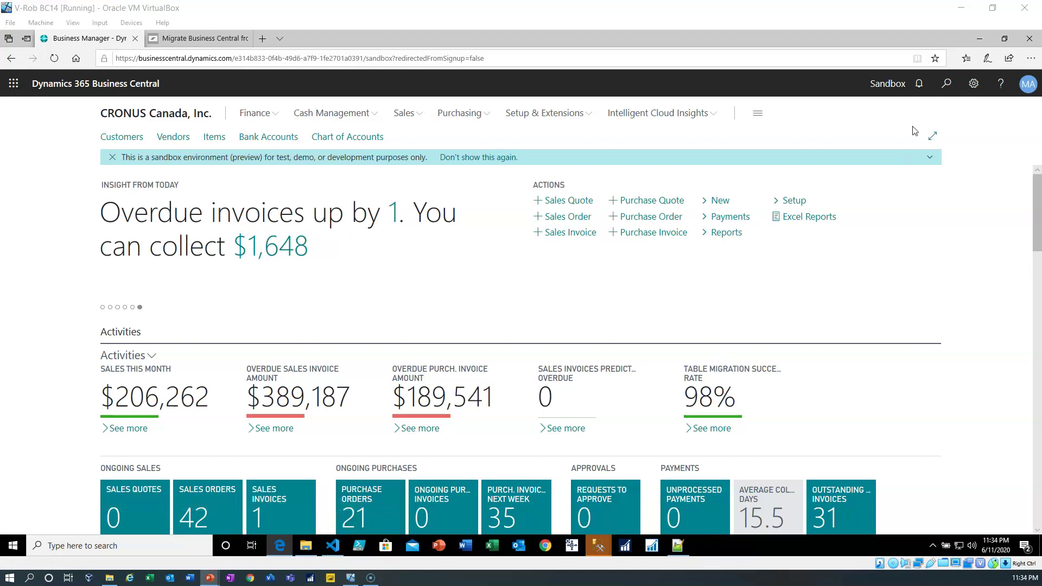
pyautogui.click(974, 84)
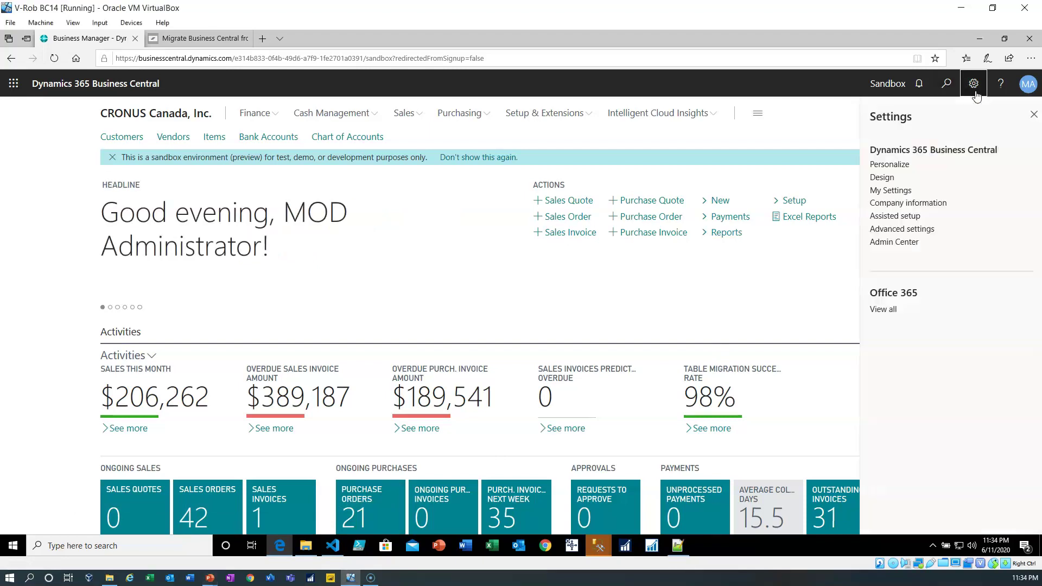
pyautogui.click(901, 194)
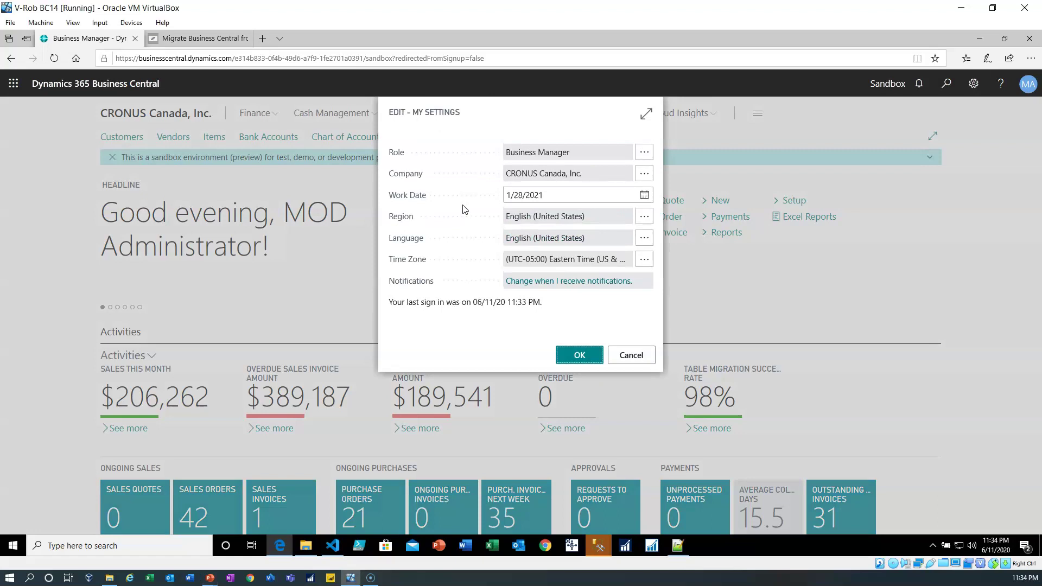
pyautogui.click(641, 174)
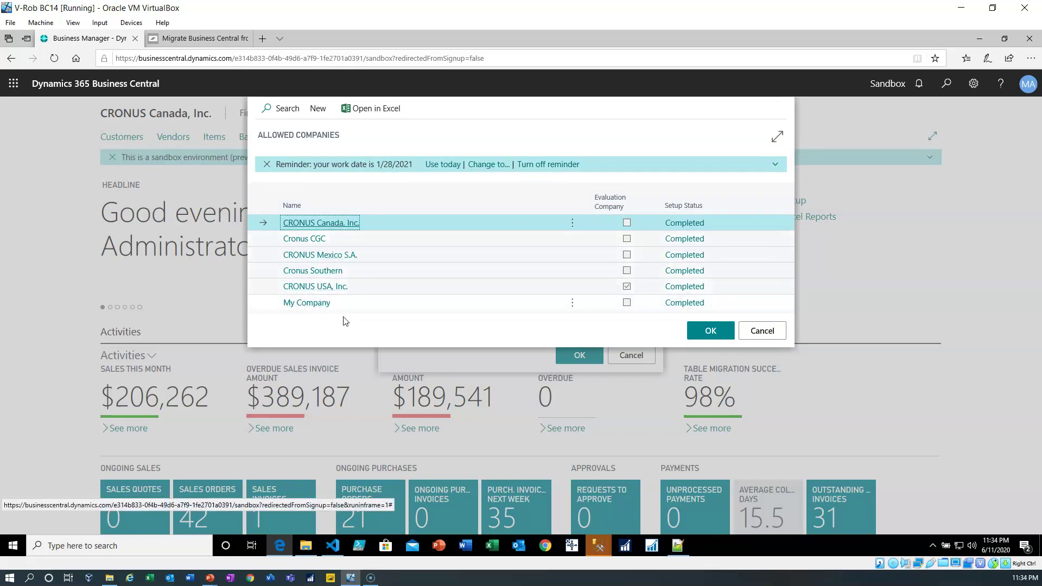
pyautogui.click(756, 330)
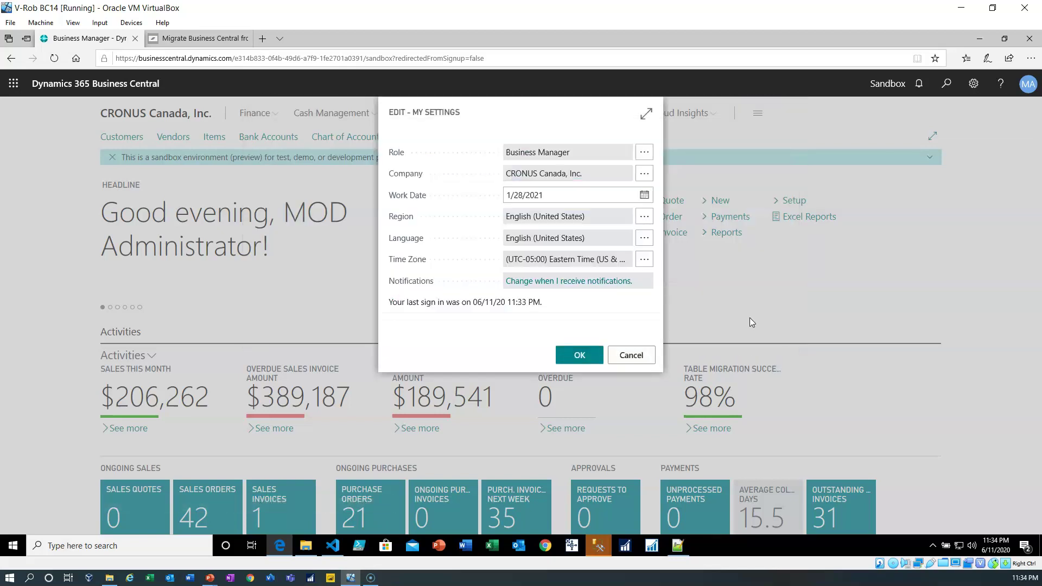
pyautogui.click(630, 354)
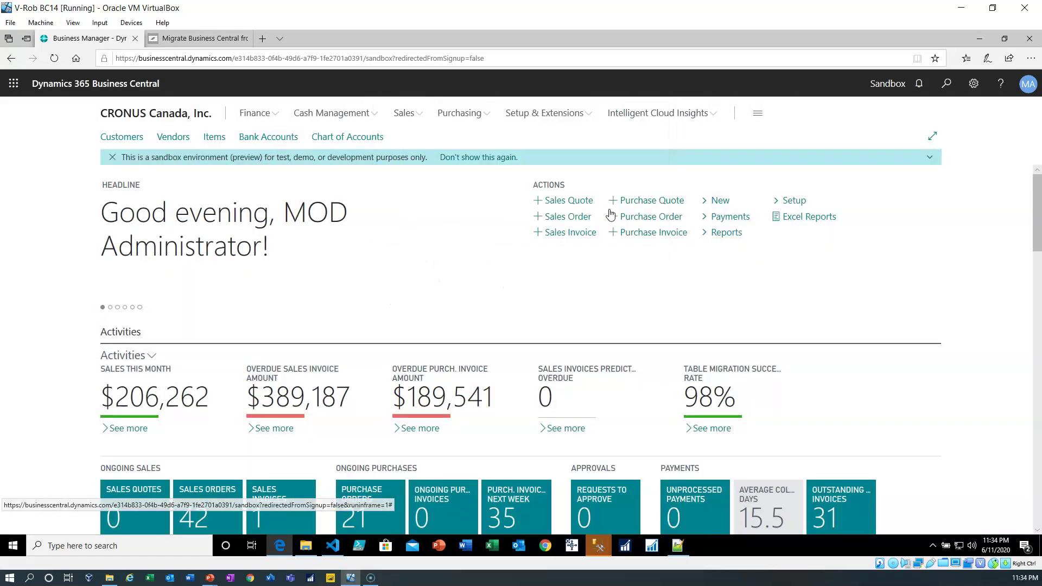
# Step: Search for "items", open the Items list and view the card of item 1000, Bicycle
pyautogui.click(948, 89)
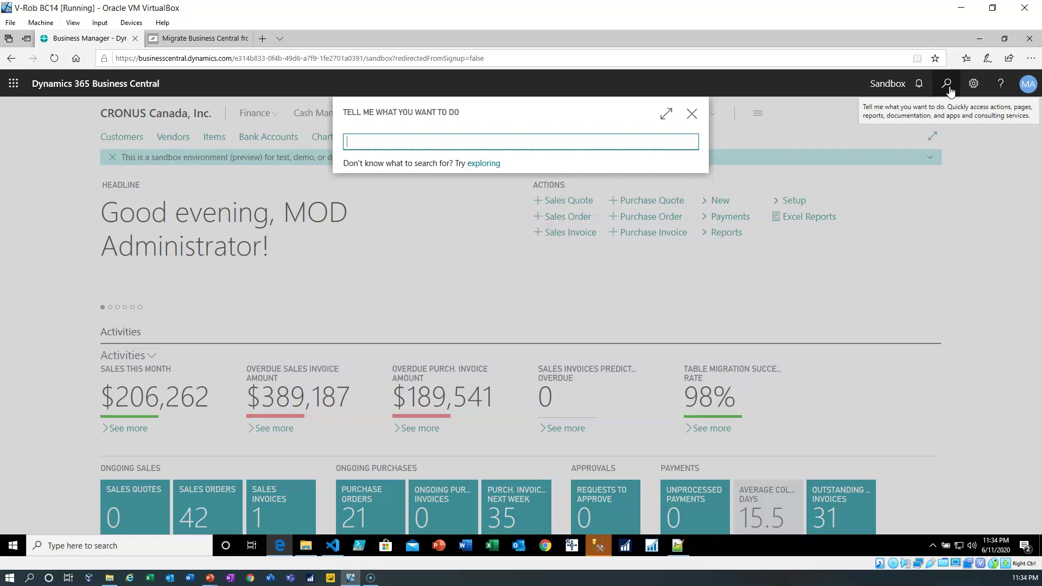
pyautogui.write('items')
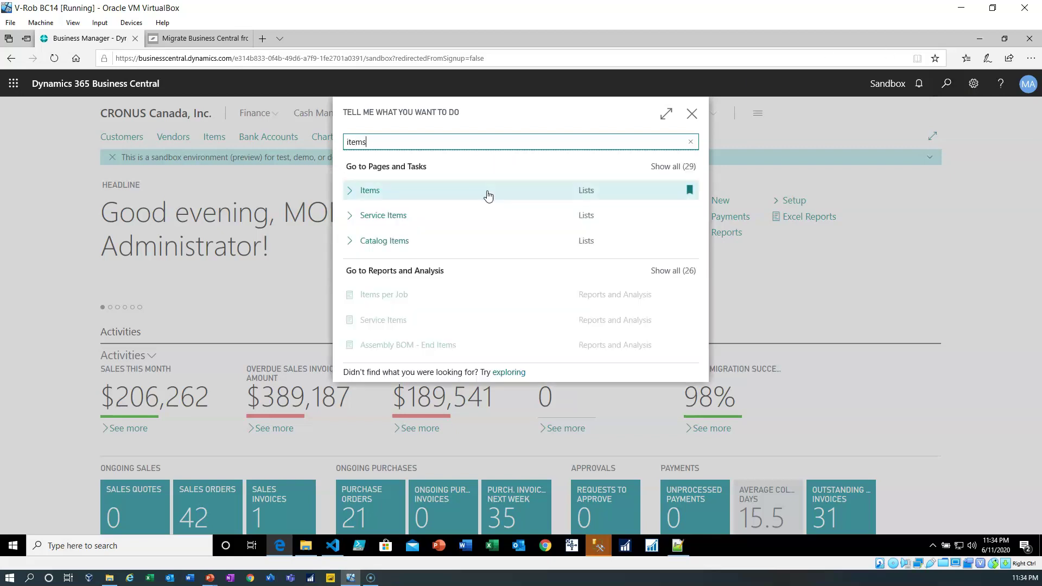
pyautogui.press('Escape')
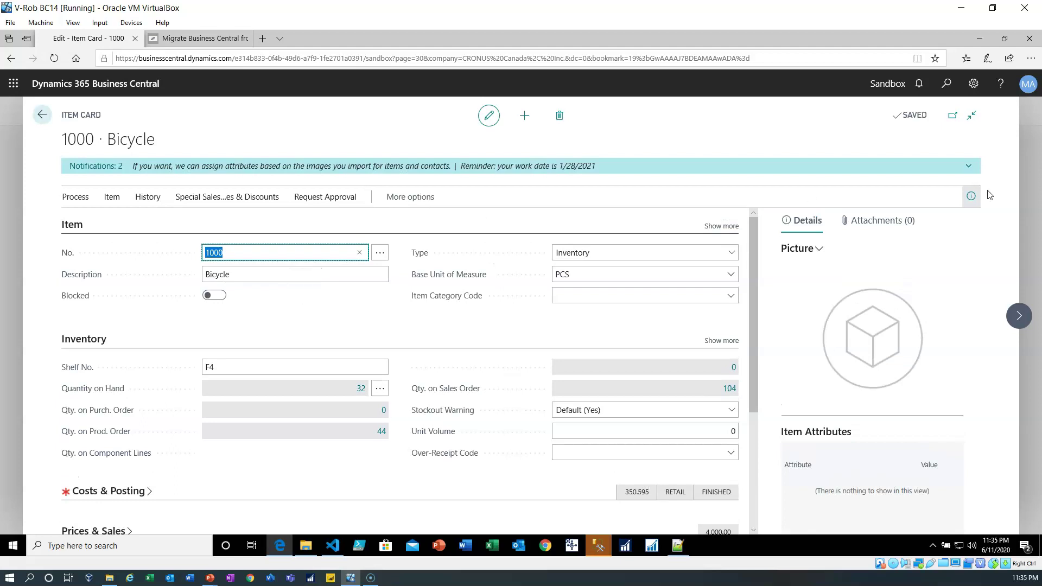
# Step: Open the BOM cost shares of the Bicycle item in full view, review its component and routing lines, and return to the item card
pyautogui.click(412, 200)
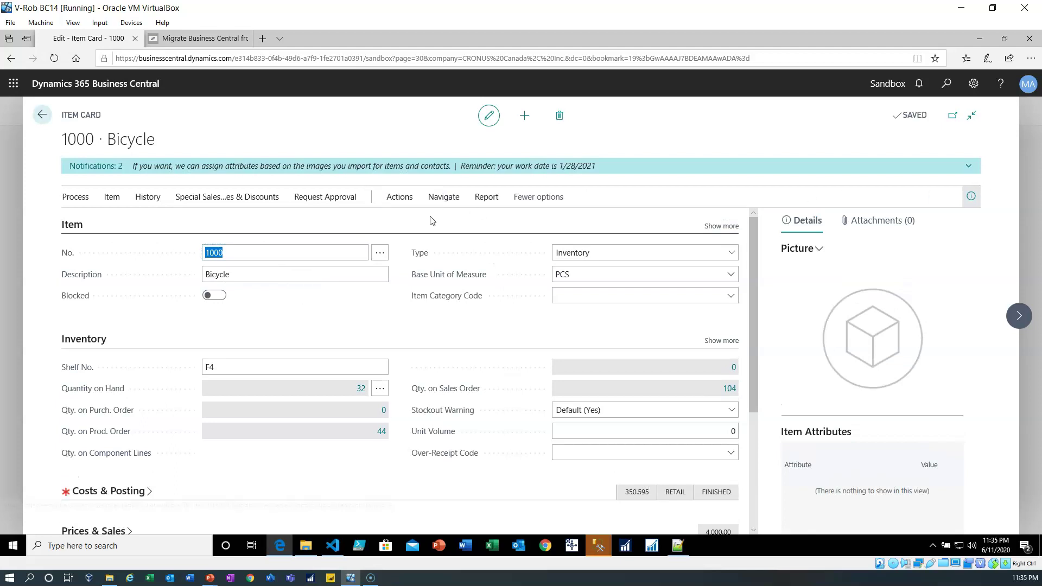
pyautogui.click(452, 203)
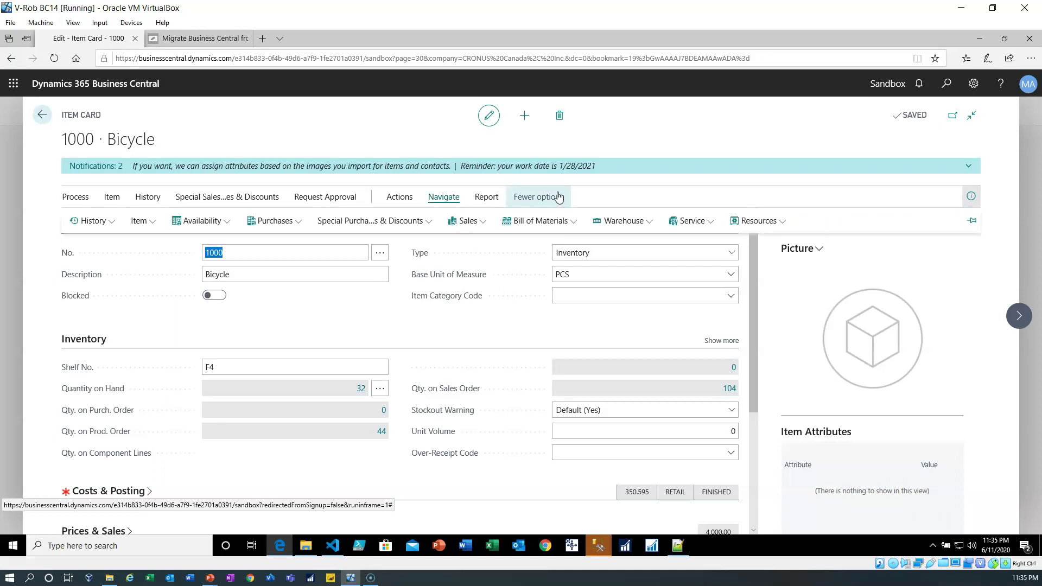
pyautogui.click(563, 221)
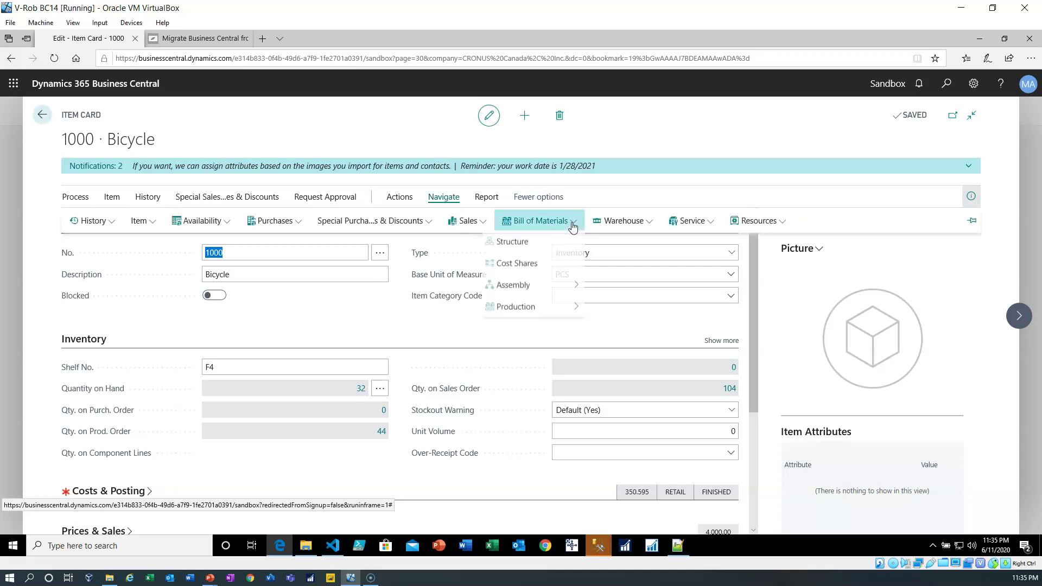
pyautogui.click(525, 270)
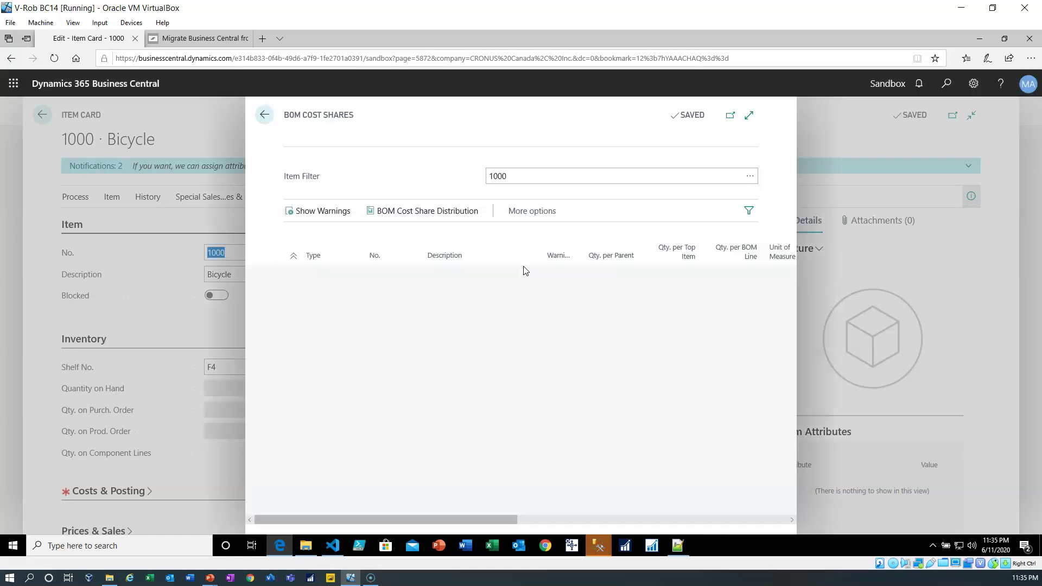
pyautogui.click(750, 116)
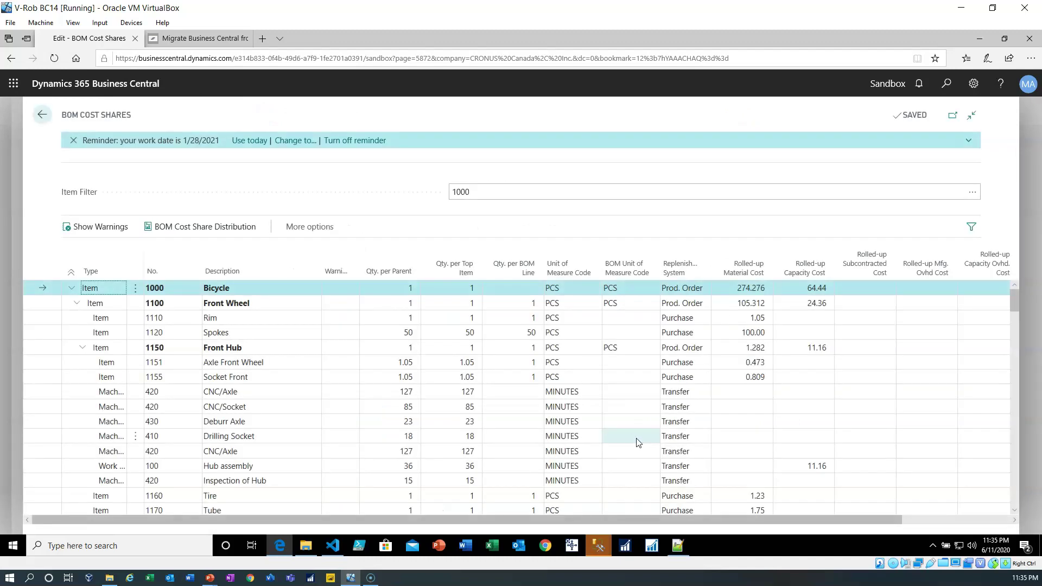
pyautogui.scroll(-5, 226, 320)
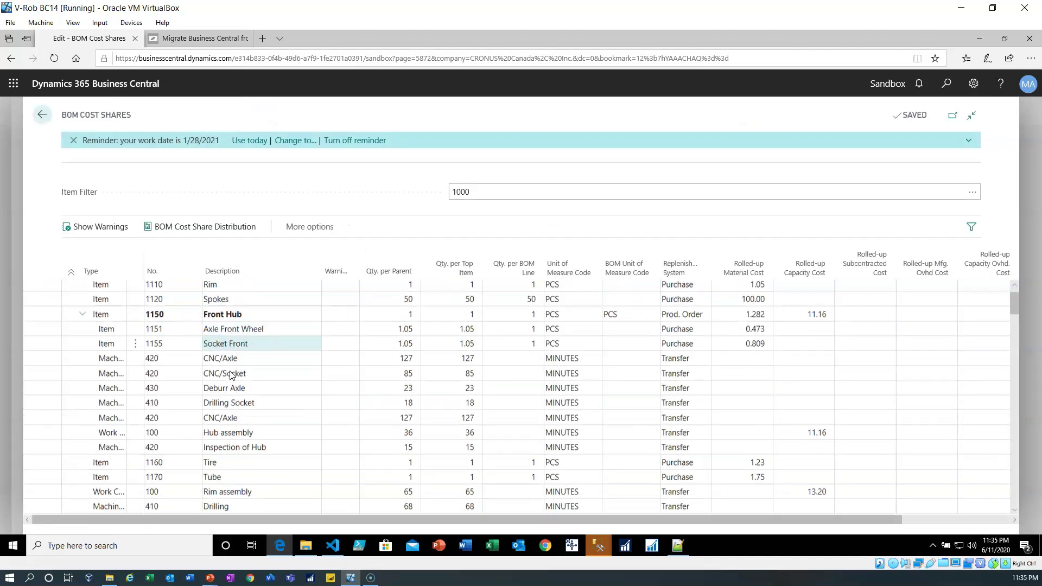
pyautogui.scroll(-8, 286, 427)
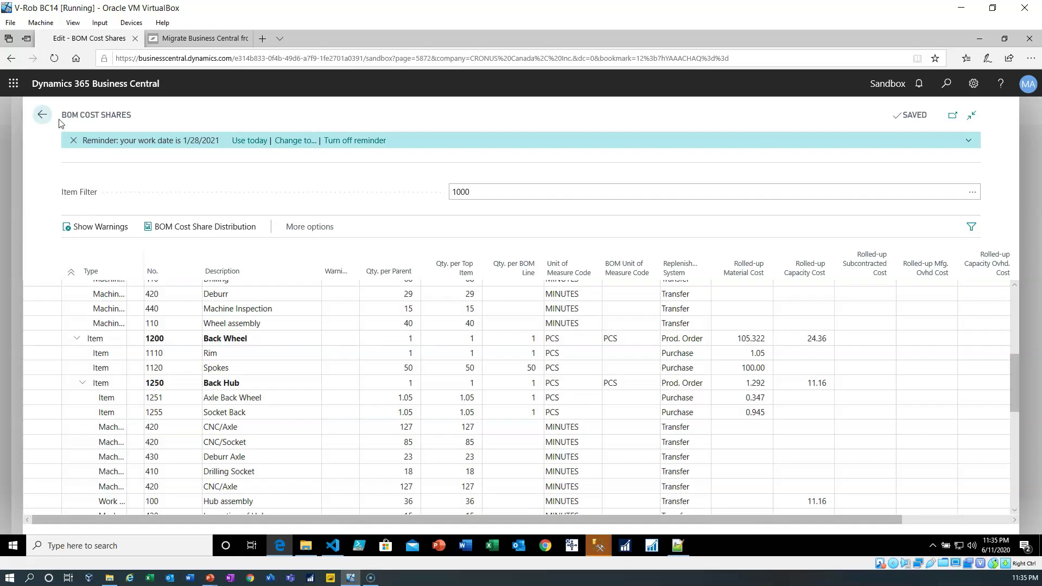
pyautogui.click(43, 115)
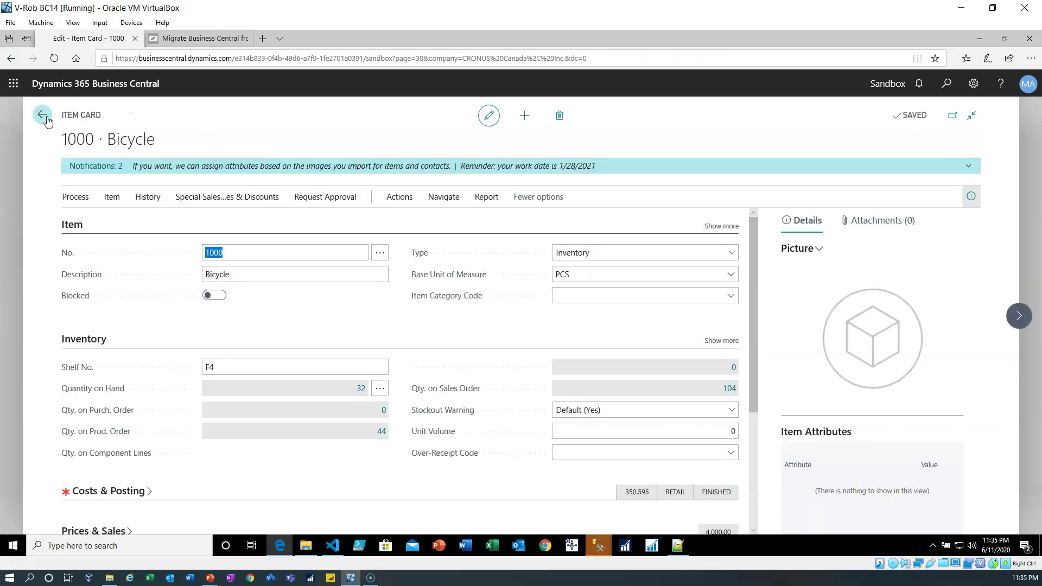
# Step: Search for "firm plann" and open the Firm Planned Prod. Orders list to check the migrated orders
pyautogui.click(942, 88)
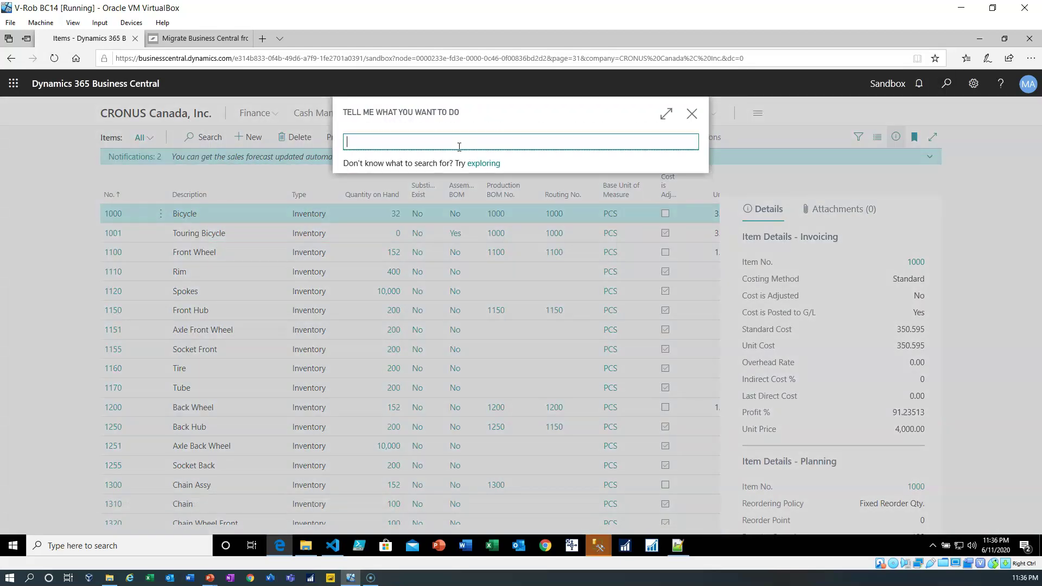
pyautogui.write('firm plann')
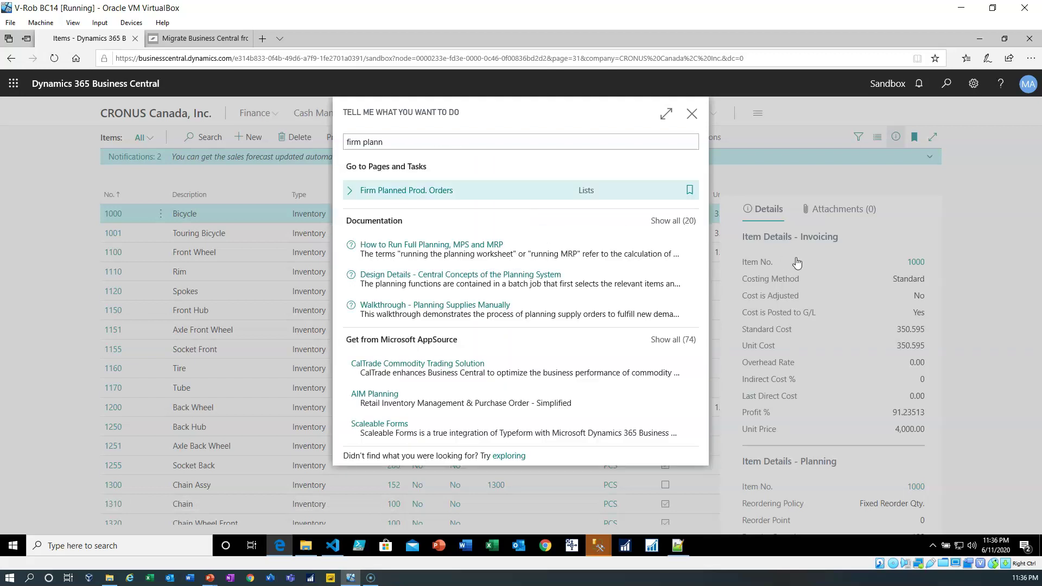
pyautogui.press('Return')
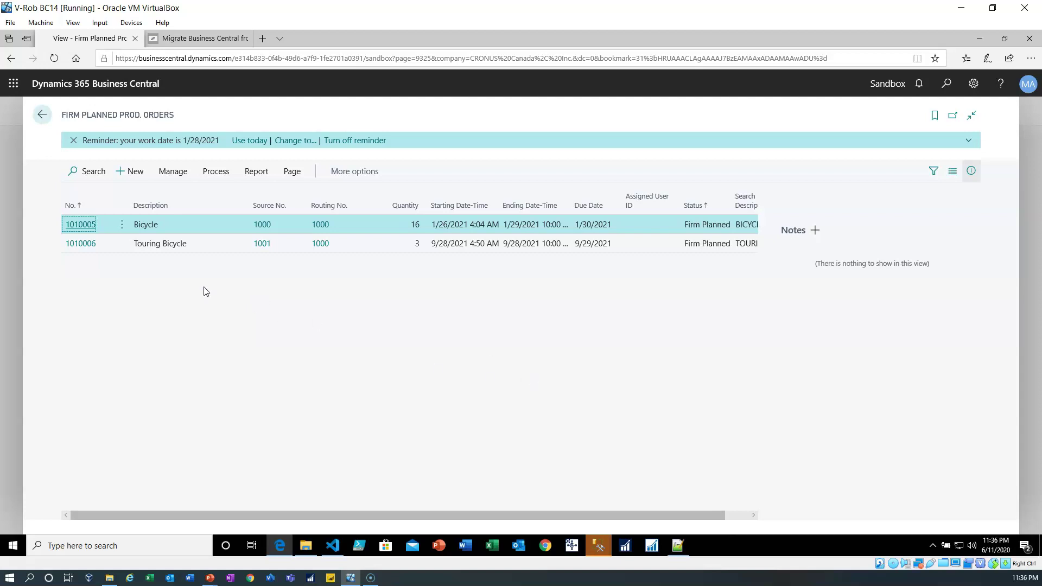
# Step: Search for "released pr", review the Released Production Orders list, and return to the Items list
pyautogui.click(946, 83)
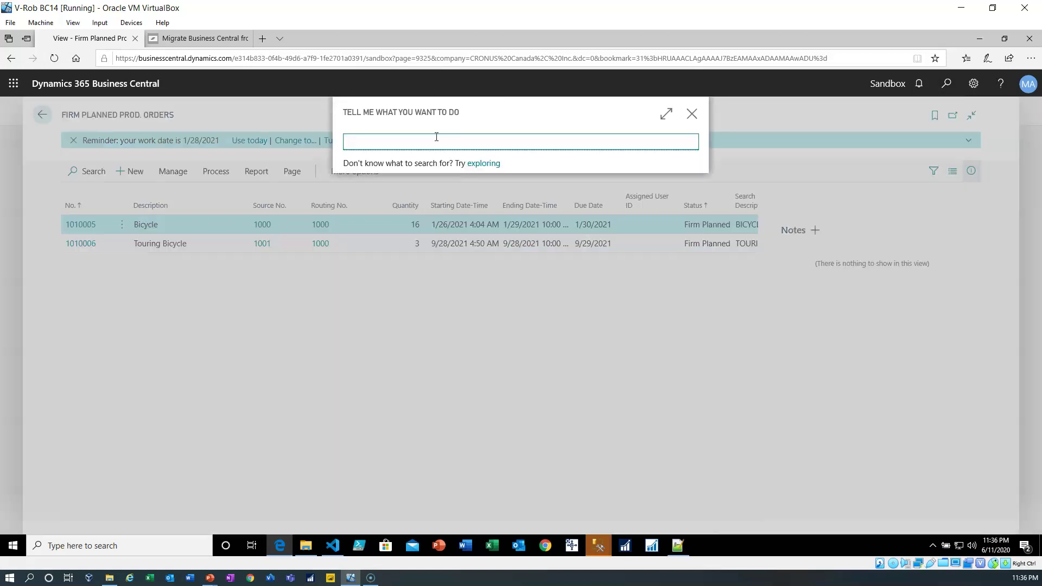
pyautogui.write('released pr')
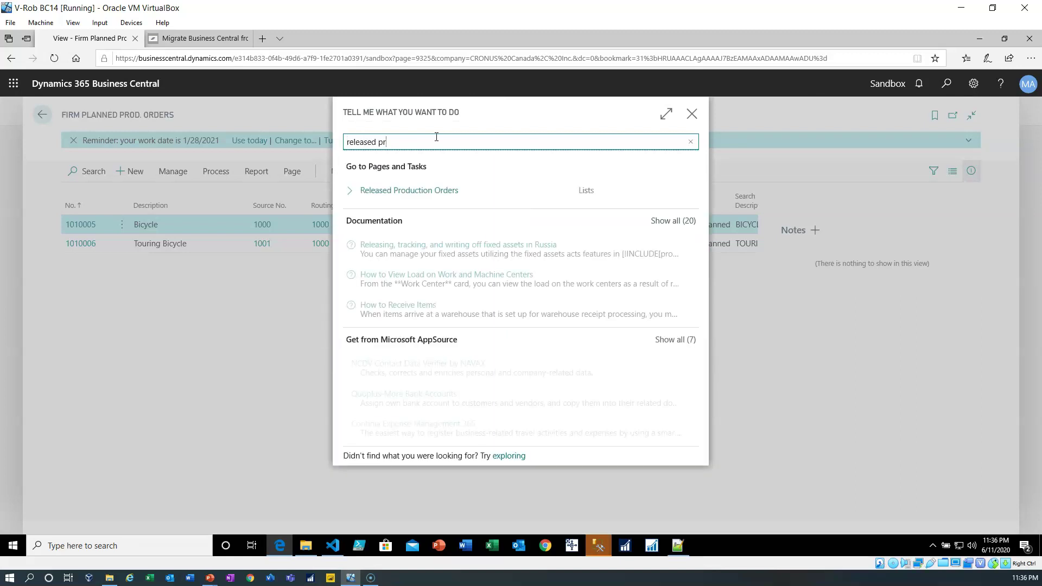
pyautogui.click(392, 280)
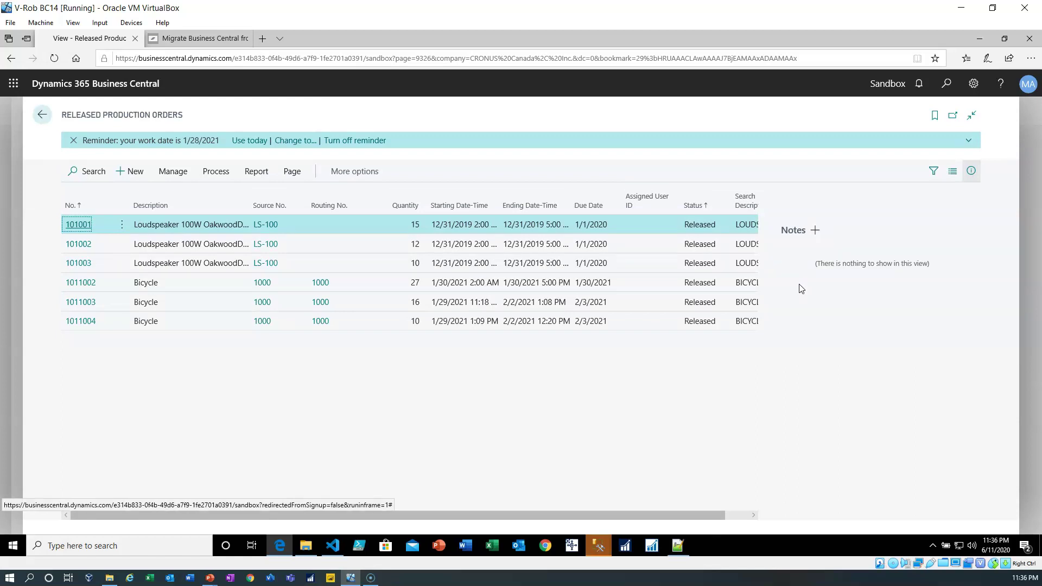
pyautogui.click(44, 116)
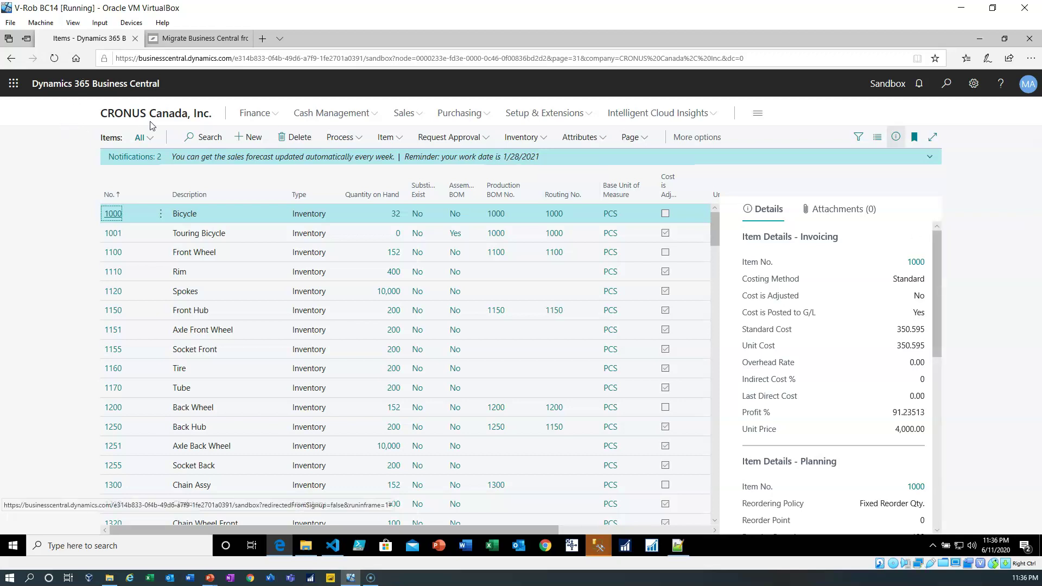
# Step: Open the Table Migration Success Rate page and examine the tables with warnings from the latest manual run
pyautogui.click(601, 157)
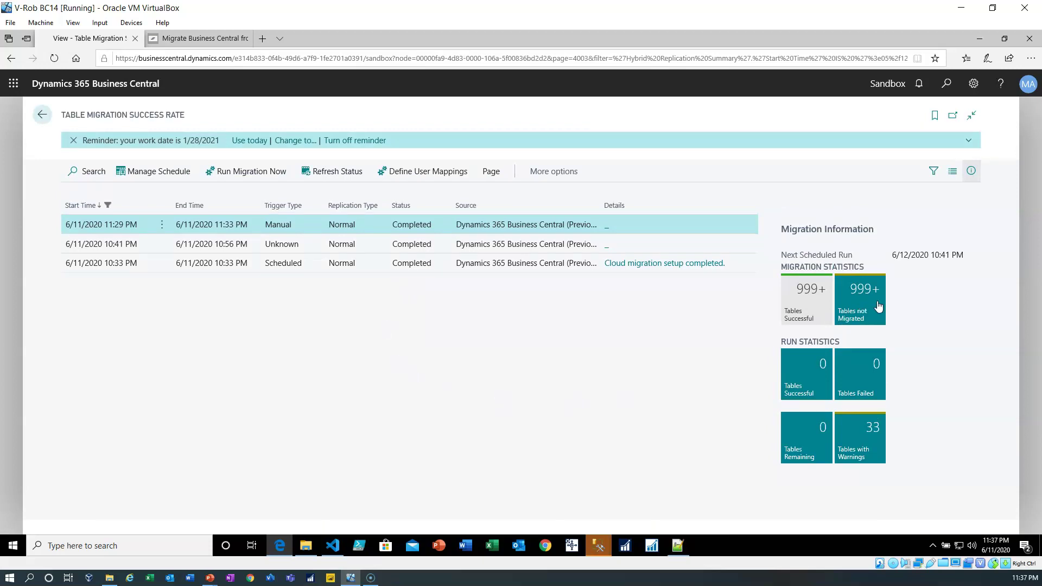
pyautogui.click(870, 448)
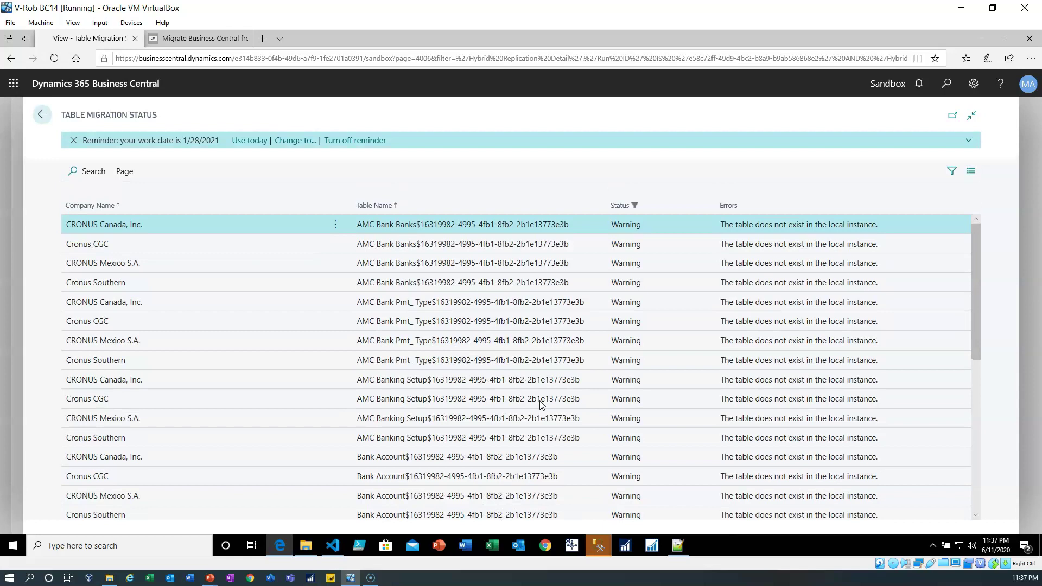
pyautogui.scroll(-1, 540, 406)
pyautogui.scroll(-5, 540, 402)
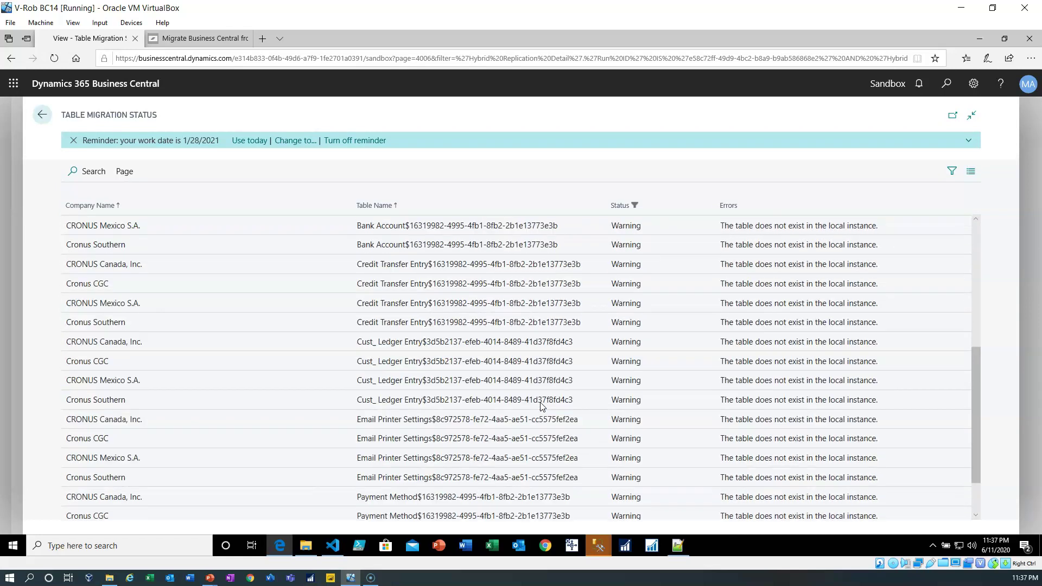
pyautogui.scroll(-2, 542, 429)
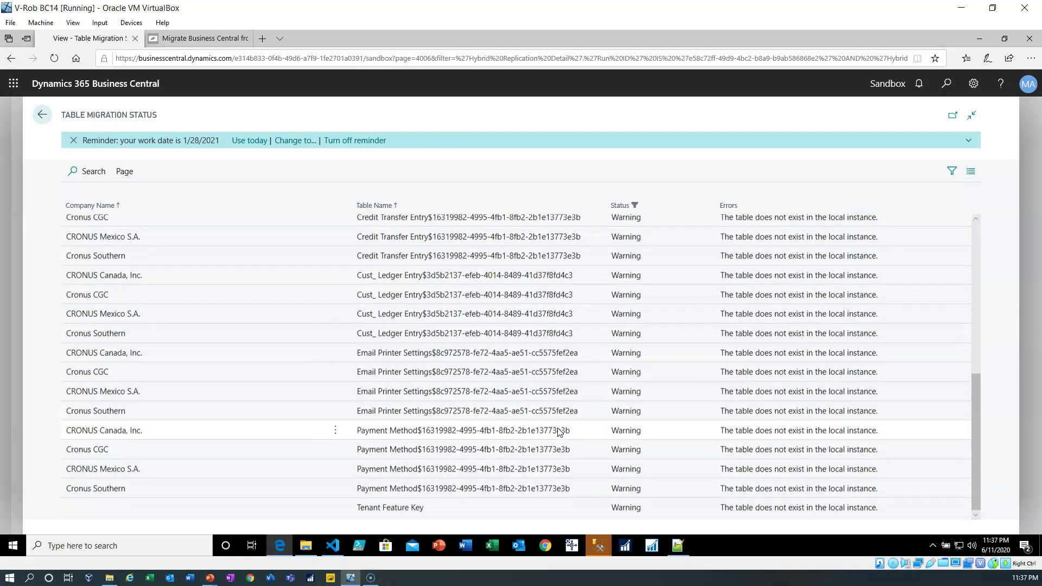
pyautogui.scroll(10, 539, 454)
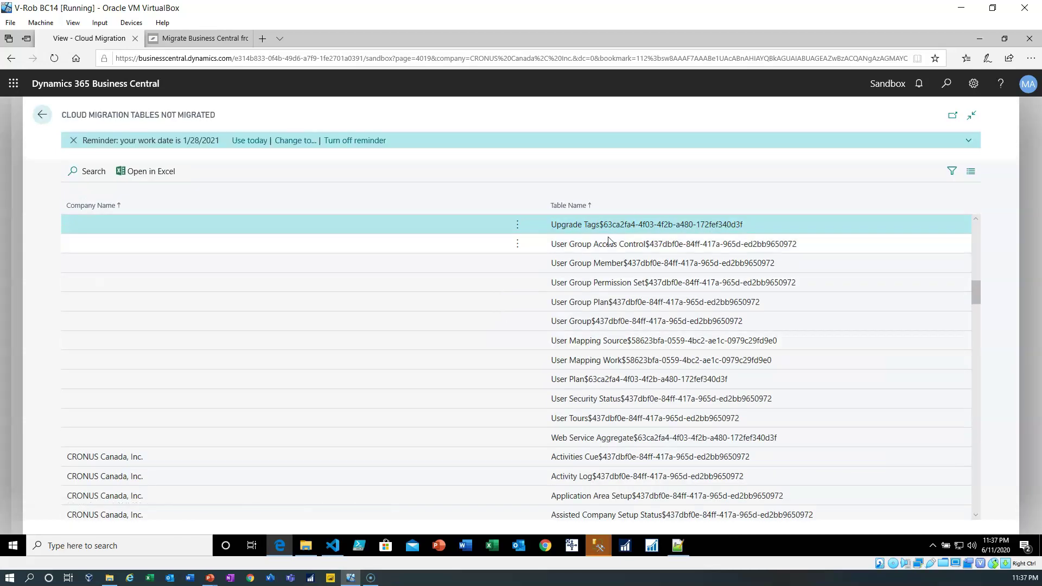
# Step: Examine the cloud migration tables not migrated, including those of CRONUS Canada, Inc., and return to the Table Migration Success Rate page
pyautogui.scroll(-2, 597, 431)
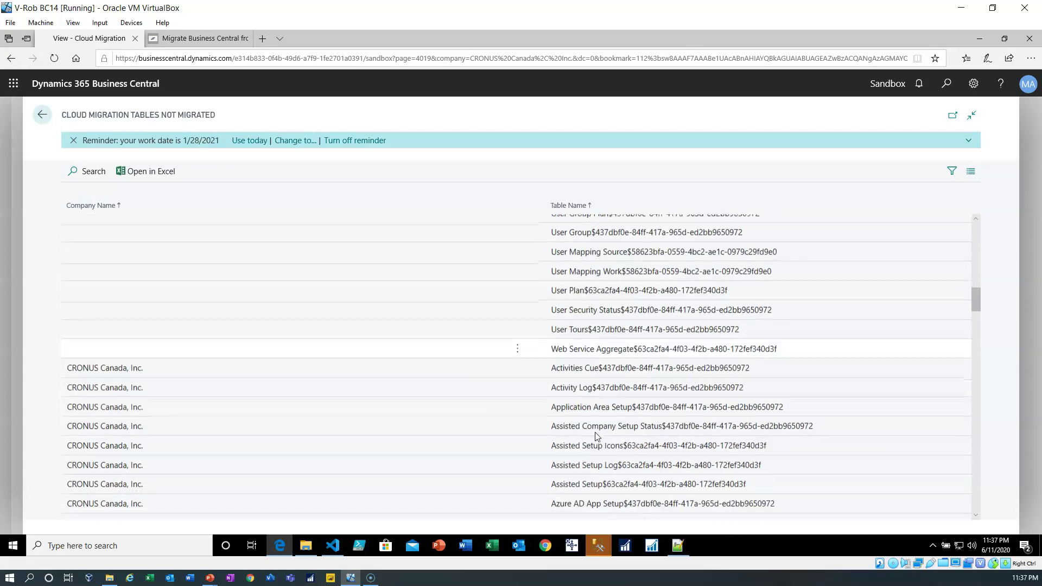
pyautogui.scroll(-2, 594, 431)
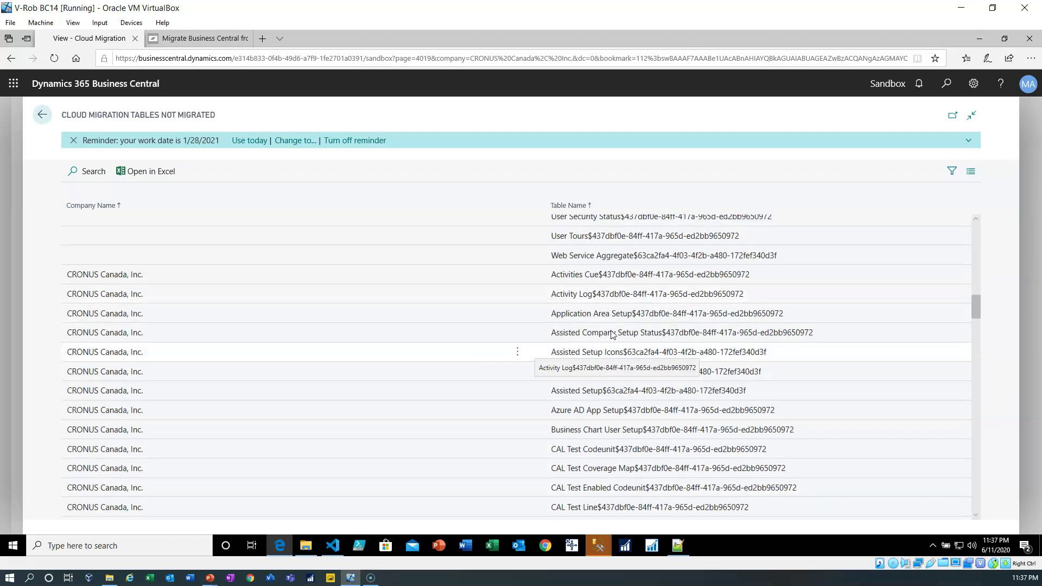
pyautogui.scroll(-2, 621, 380)
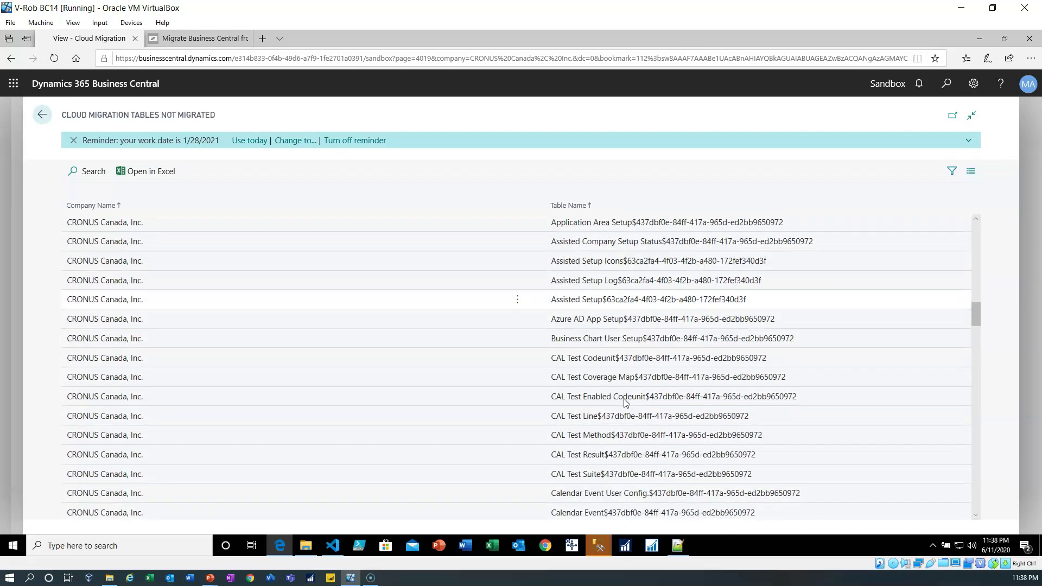
pyautogui.scroll(-2, 477, 391)
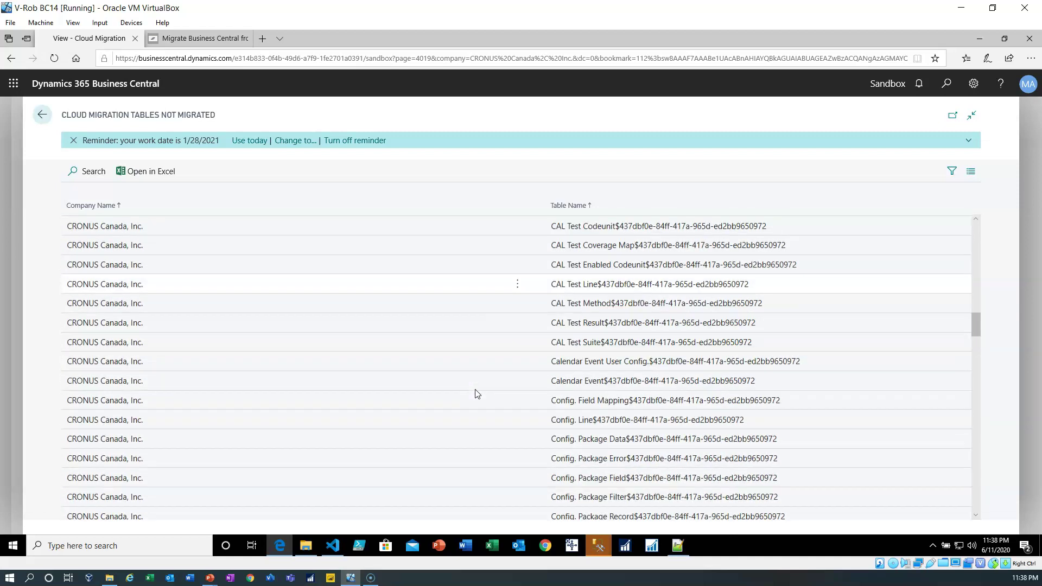
pyautogui.scroll(-3, 477, 393)
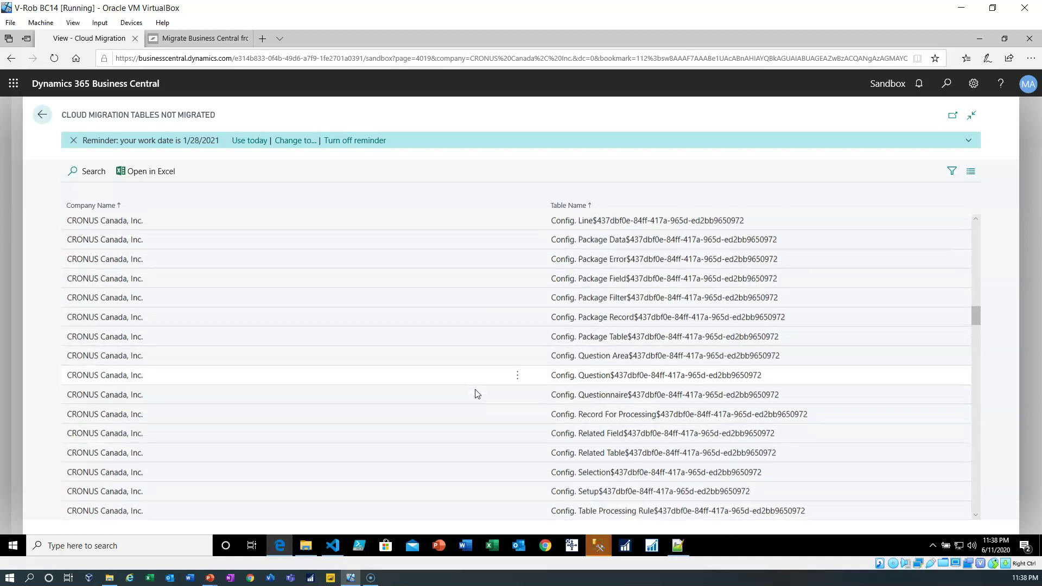
pyautogui.scroll(-2, 477, 393)
pyautogui.scroll(-3, 630, 380)
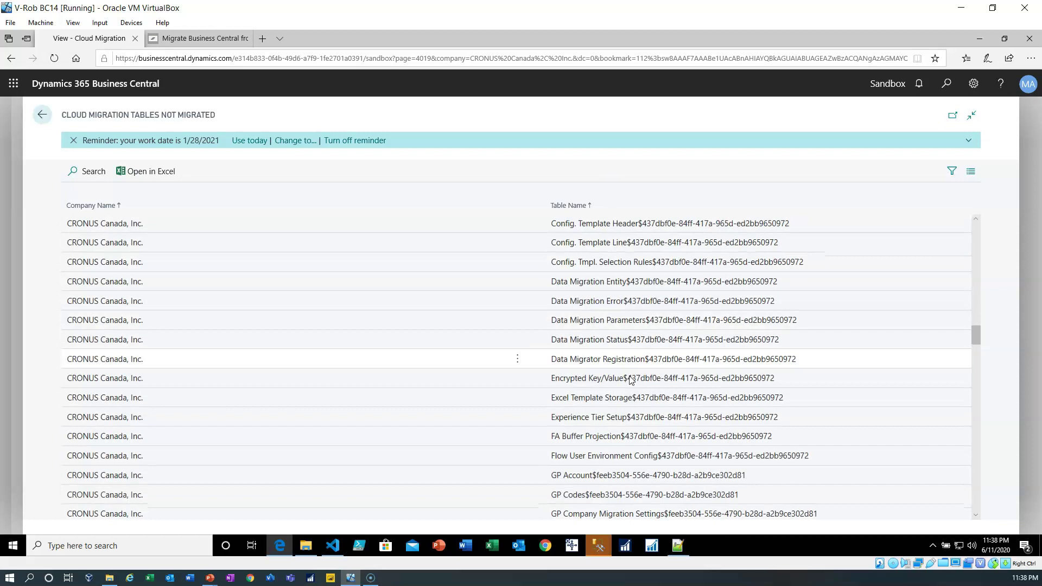
pyautogui.scroll(-3, 624, 352)
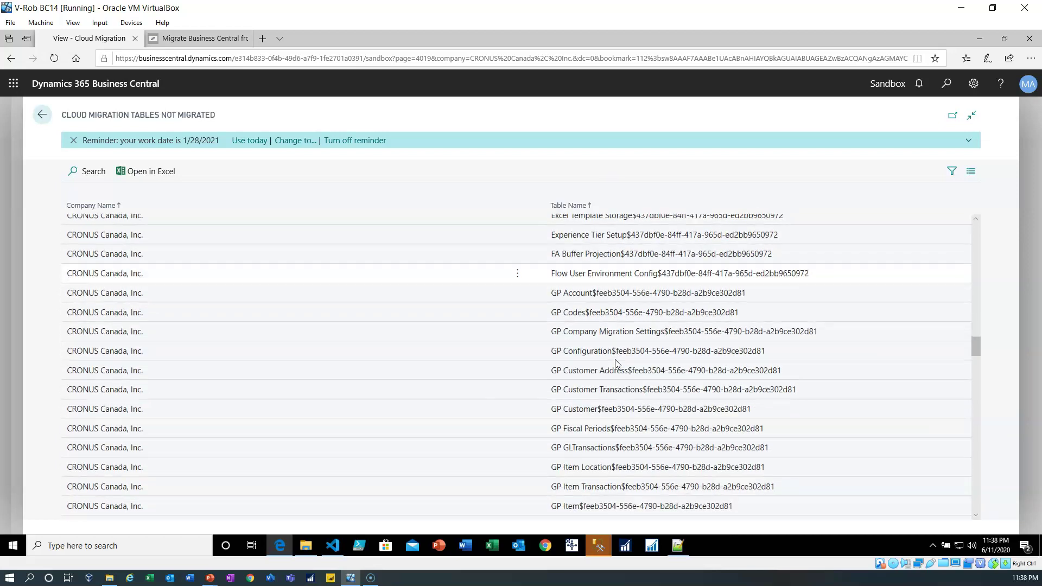
pyautogui.scroll(-10, 616, 363)
pyautogui.scroll(-8, 558, 370)
pyautogui.scroll(-6, 547, 370)
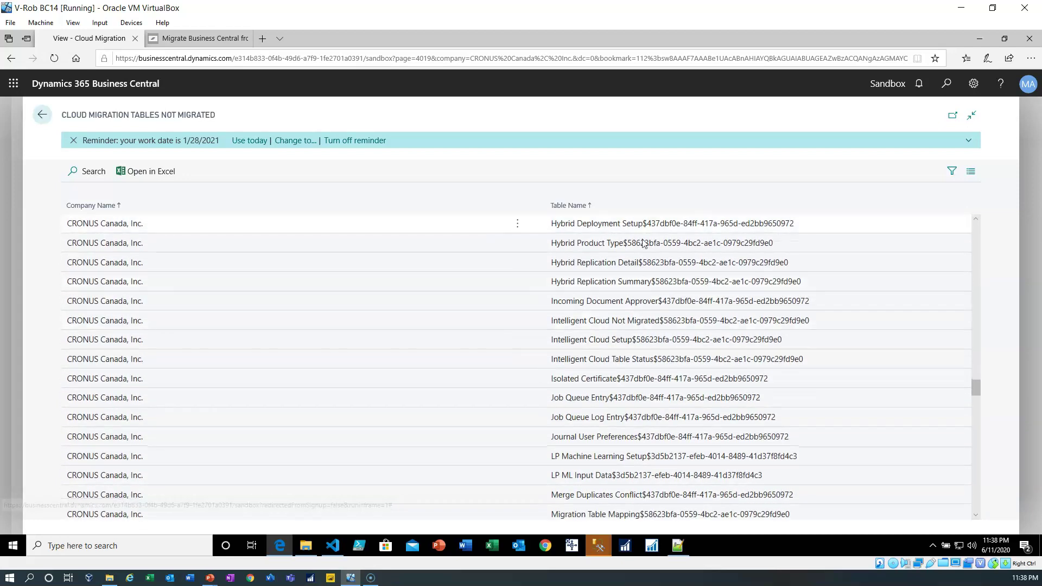
pyautogui.scroll(-2, 640, 271)
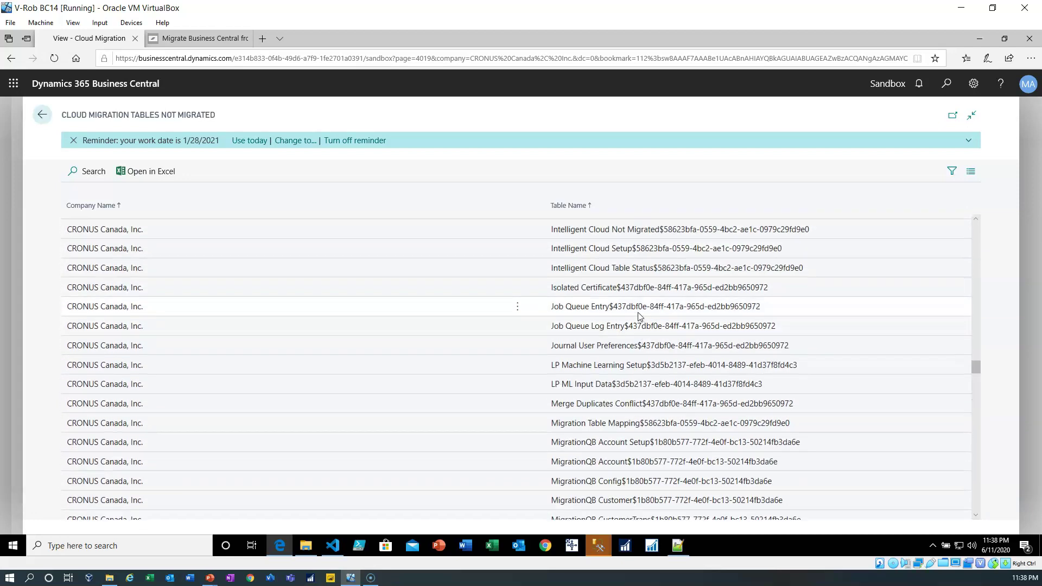
pyautogui.scroll(-3, 618, 361)
pyautogui.scroll(-8, 623, 362)
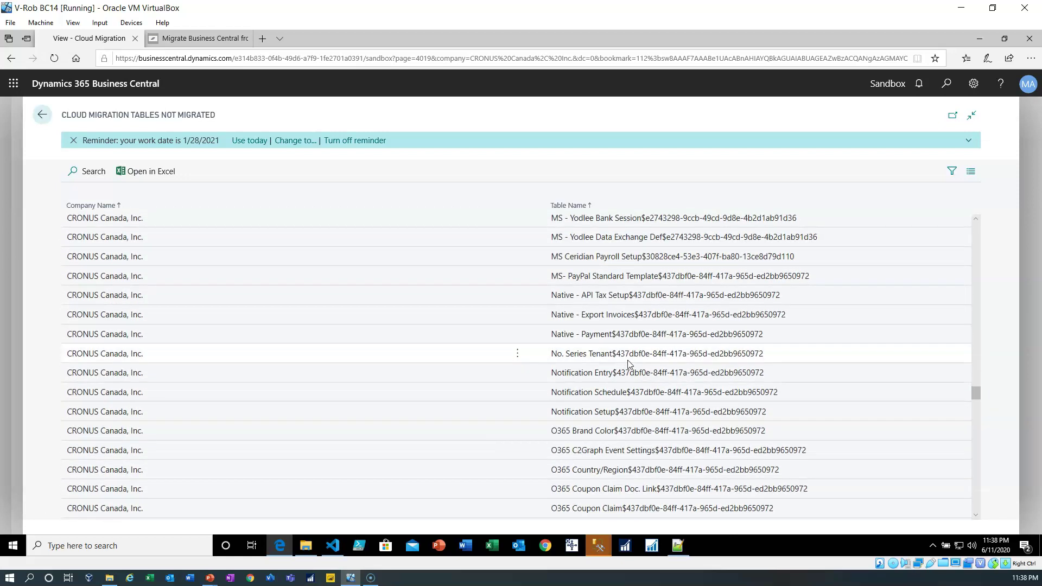
pyautogui.scroll(-5, 580, 363)
pyautogui.scroll(-5, 511, 369)
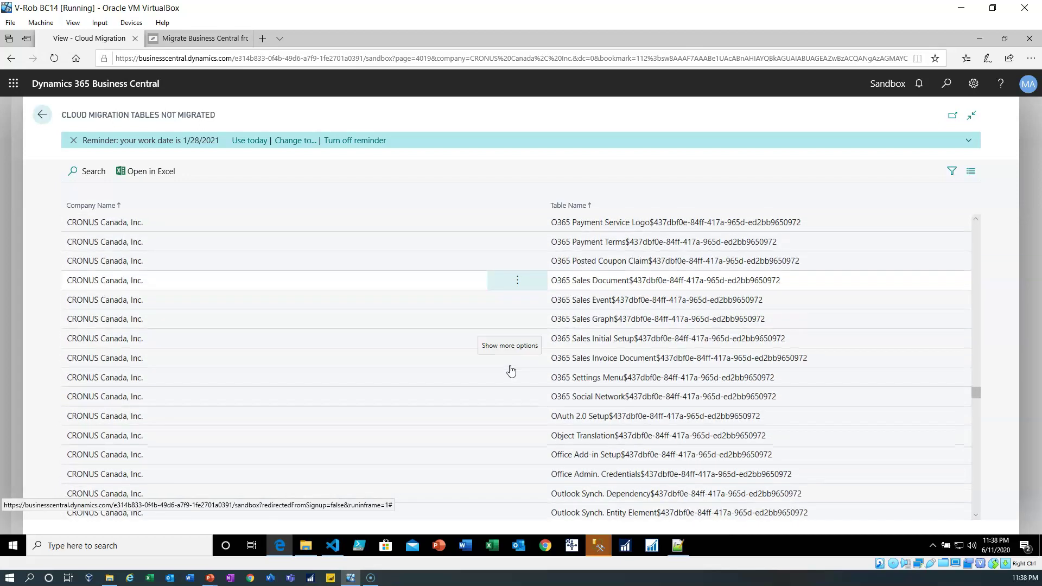
pyautogui.click(43, 115)
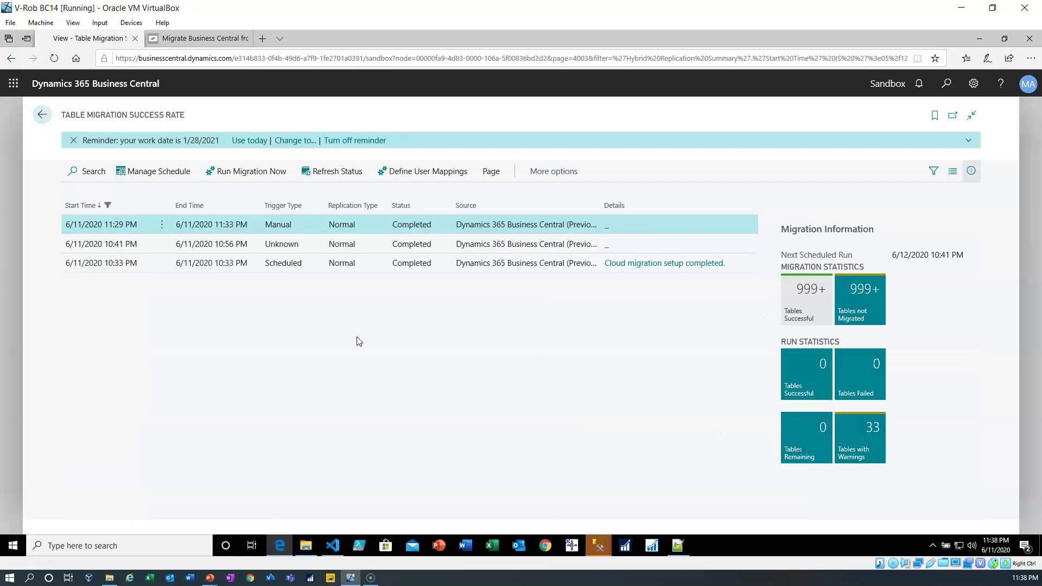
pyautogui.moveTo(809, 306)
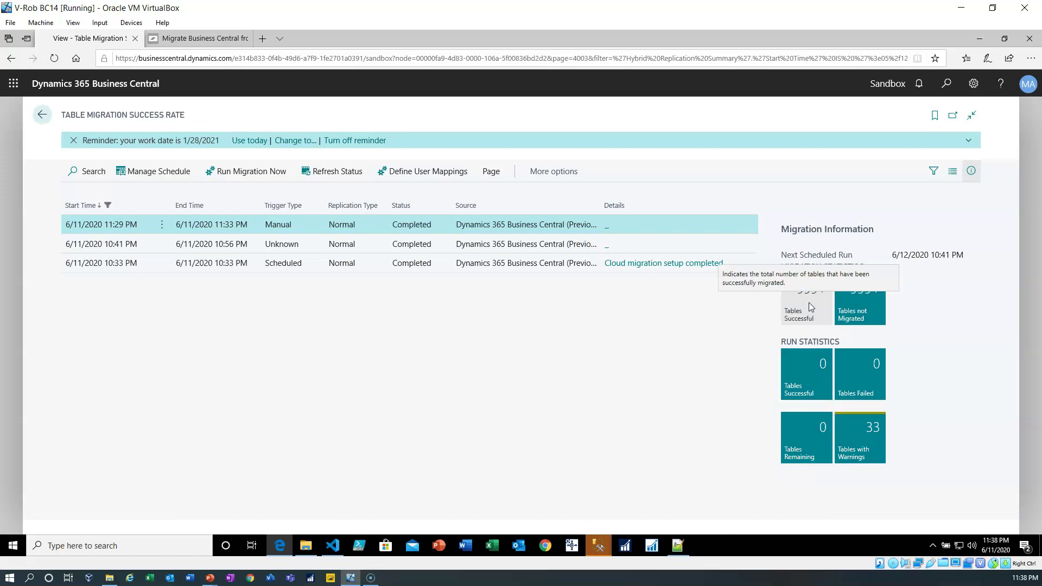